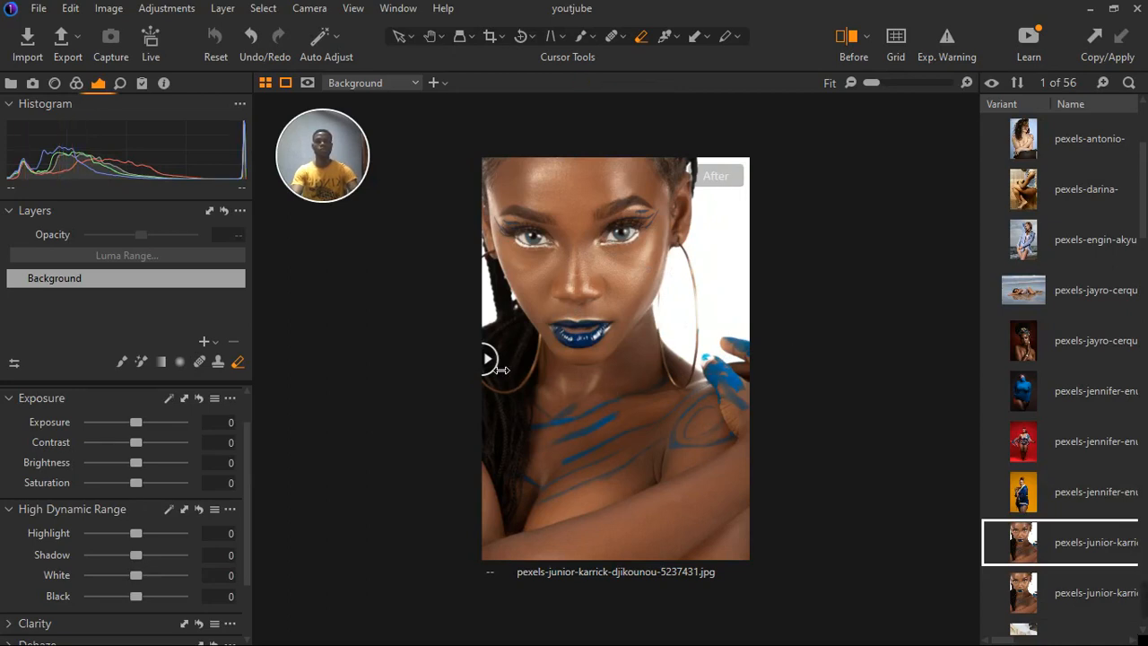
# - Turn off the before/after comparison and add a new empty adjustment layer
pyautogui.click(854, 49)
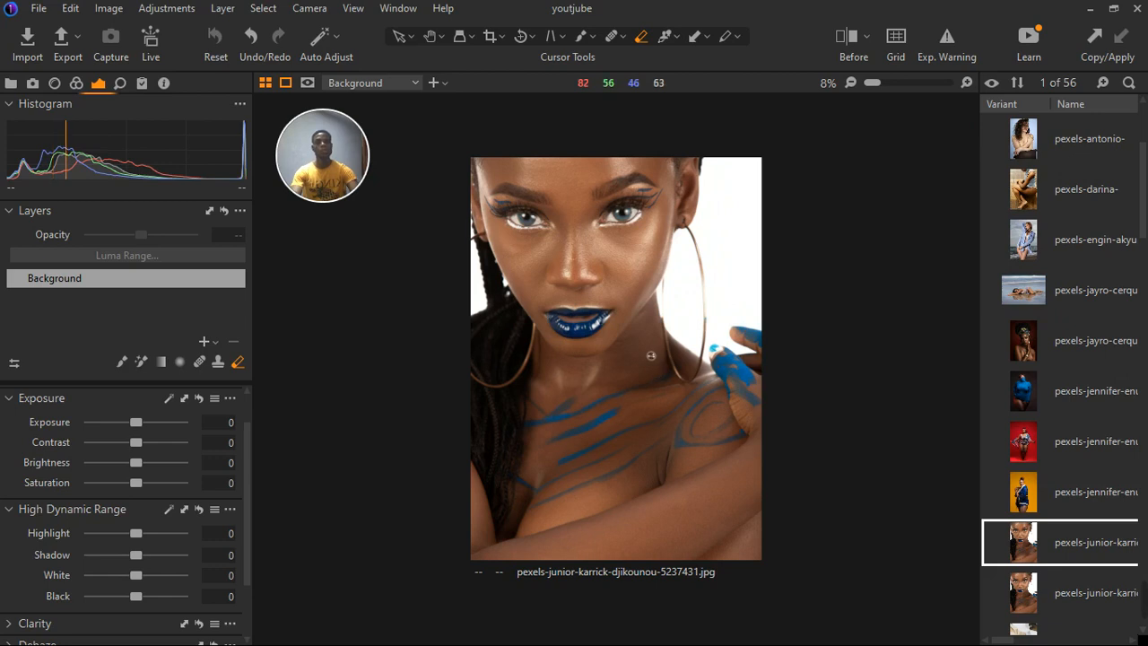
pyautogui.click(220, 360)
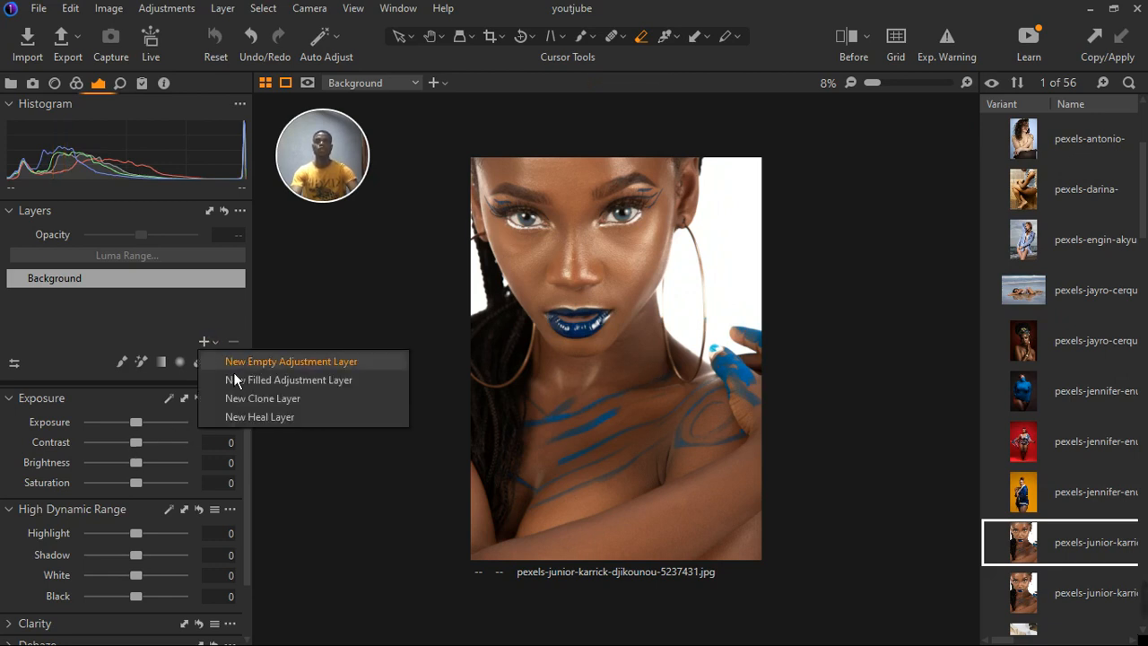
pyautogui.click(232, 363)
# - Mask the skin of the neck, chest, arms and face on the new layer with the Magic Brush
pyautogui.click(141, 363)
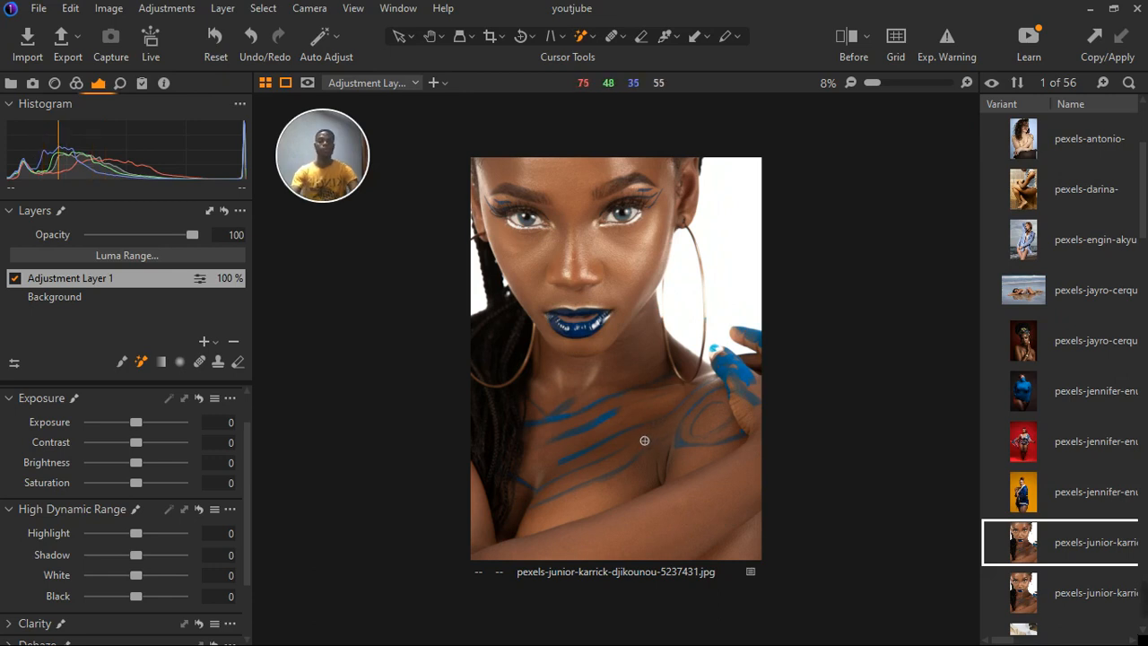
pyautogui.click(632, 365)
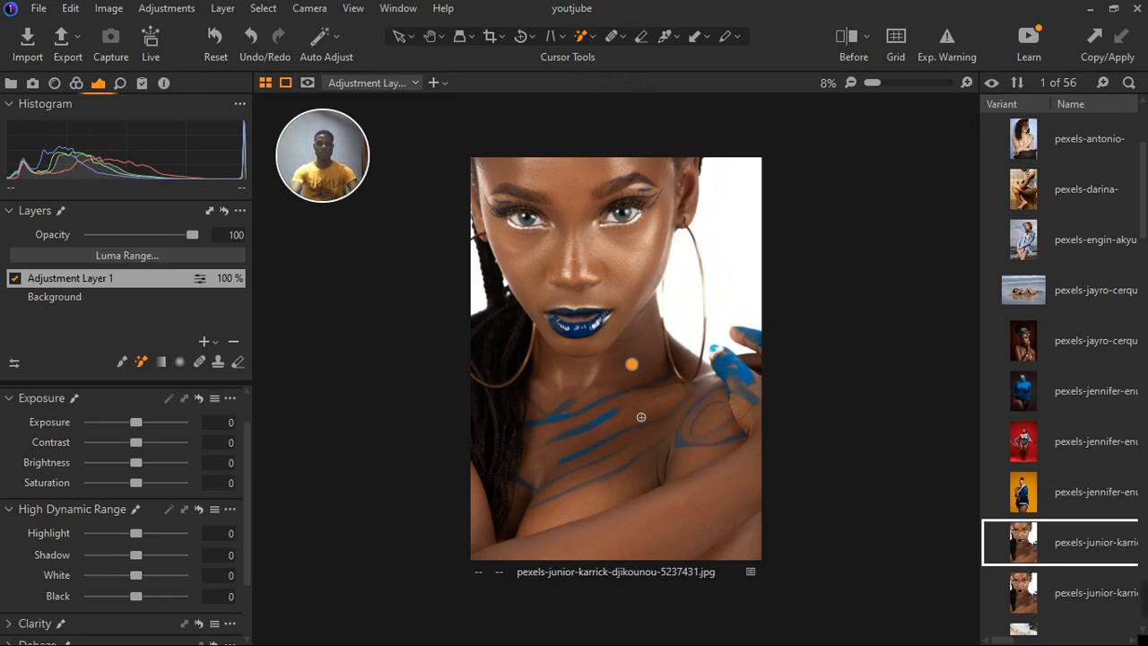
pyautogui.click(641, 416)
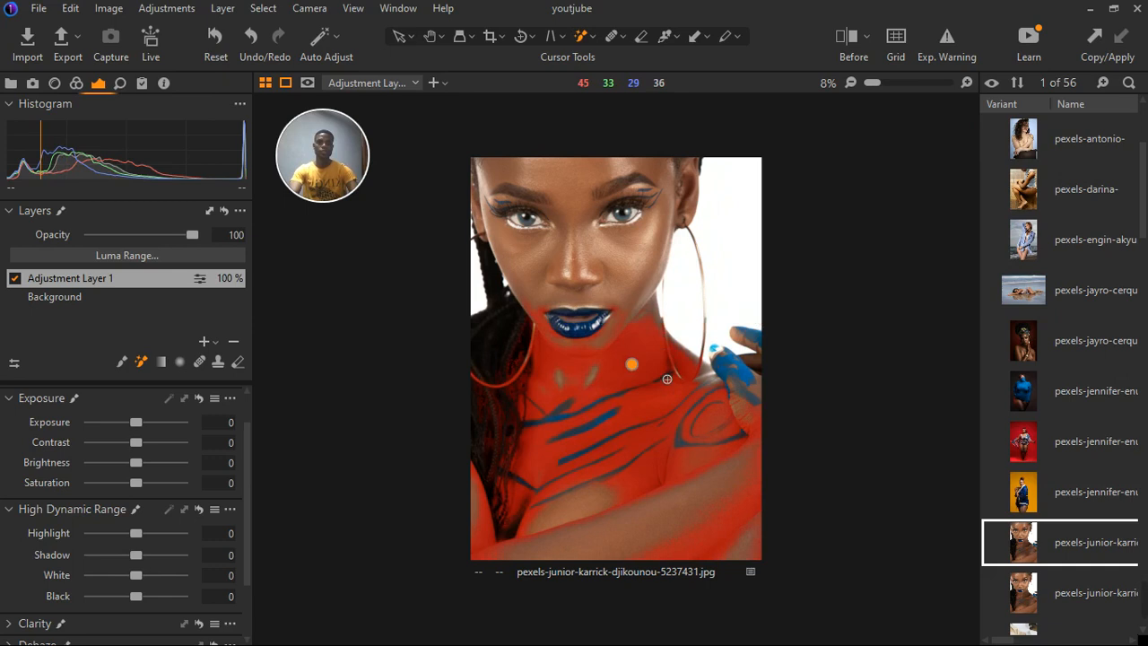
pyautogui.scroll(3, 666, 381)
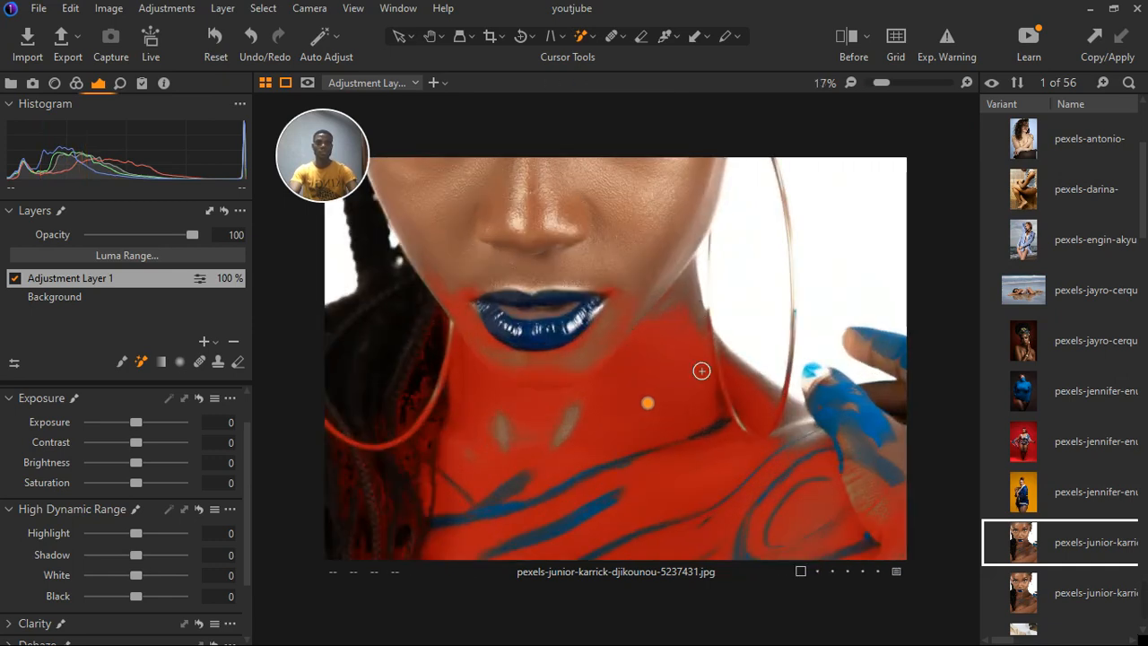
pyautogui.scroll(-3, 697, 403)
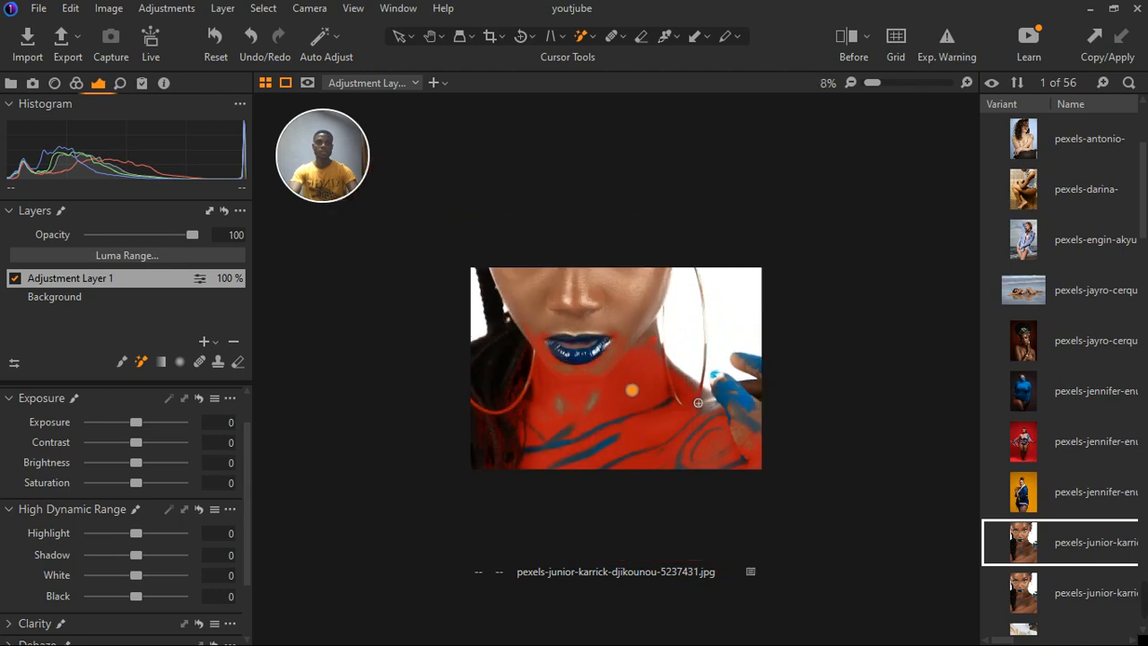
pyautogui.click(676, 405)
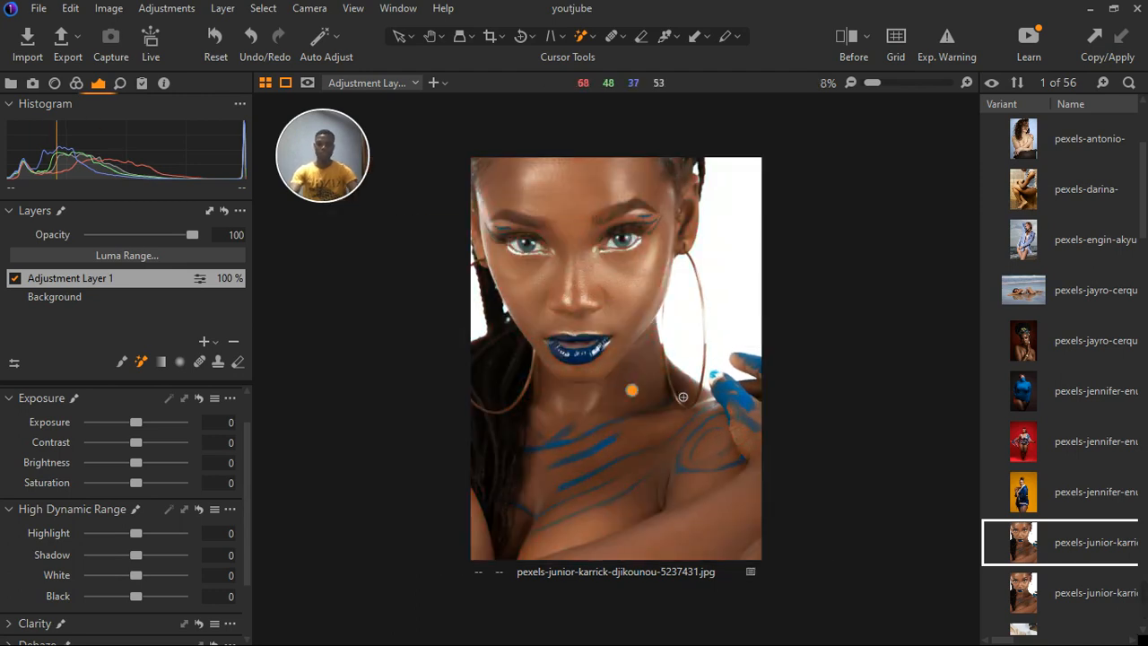
pyautogui.click(684, 396)
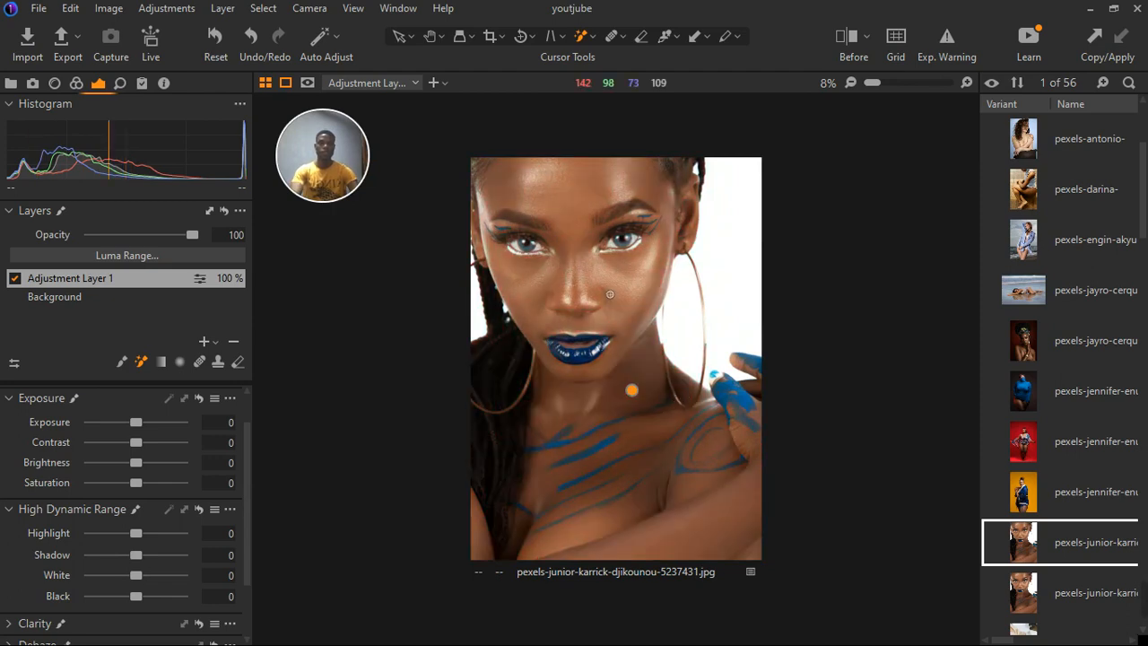
pyautogui.scroll(-1, 613, 307)
pyautogui.click(636, 396)
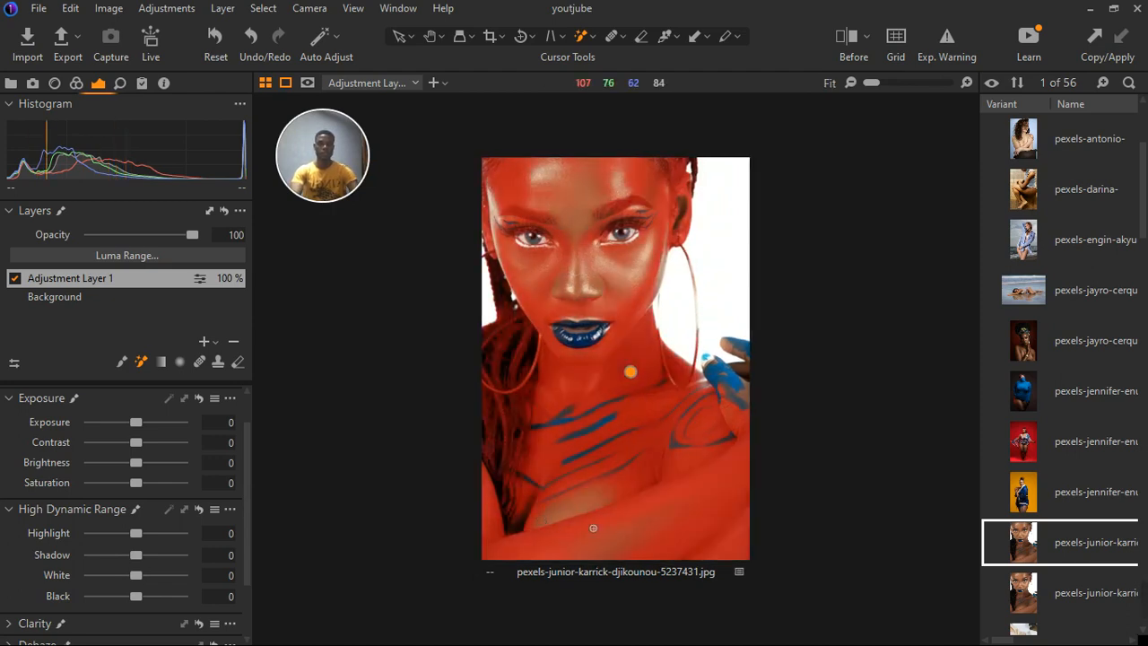
pyautogui.click(673, 401)
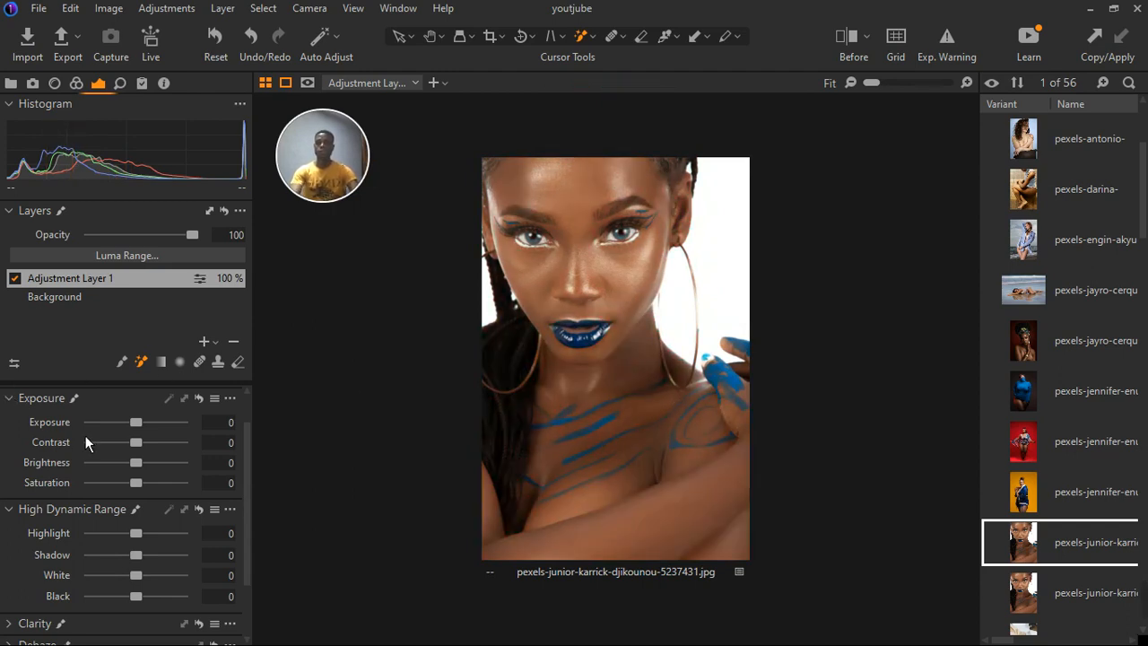
# - Rename the adjustment layer to "skin match"
pyautogui.doubleClick(71, 278)
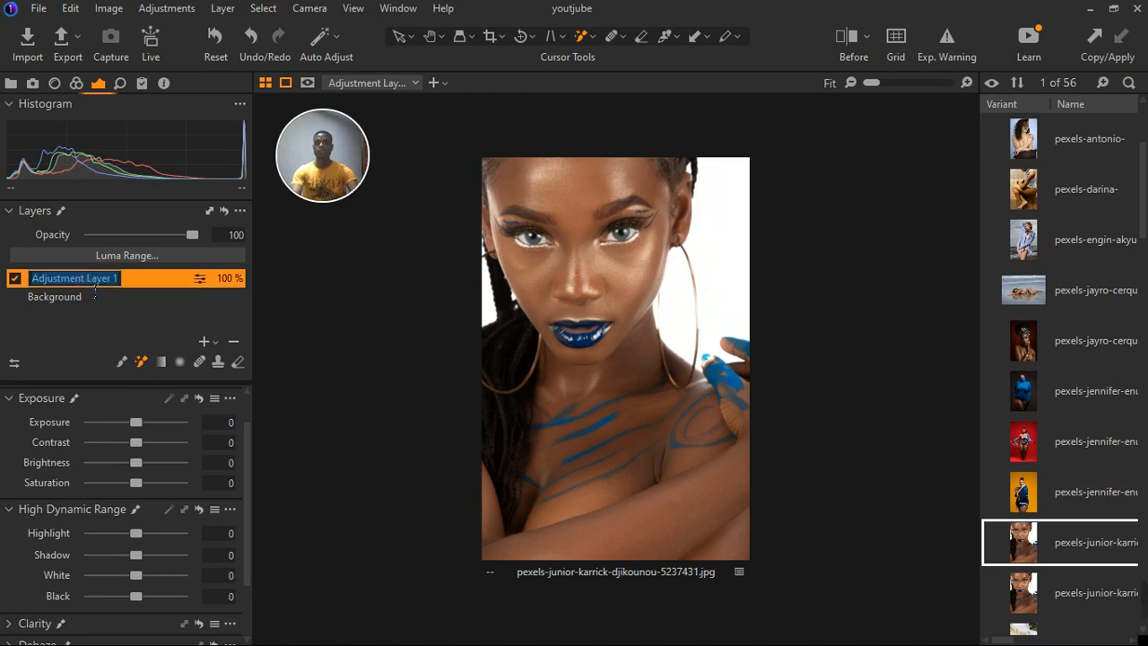
pyautogui.write('skin')
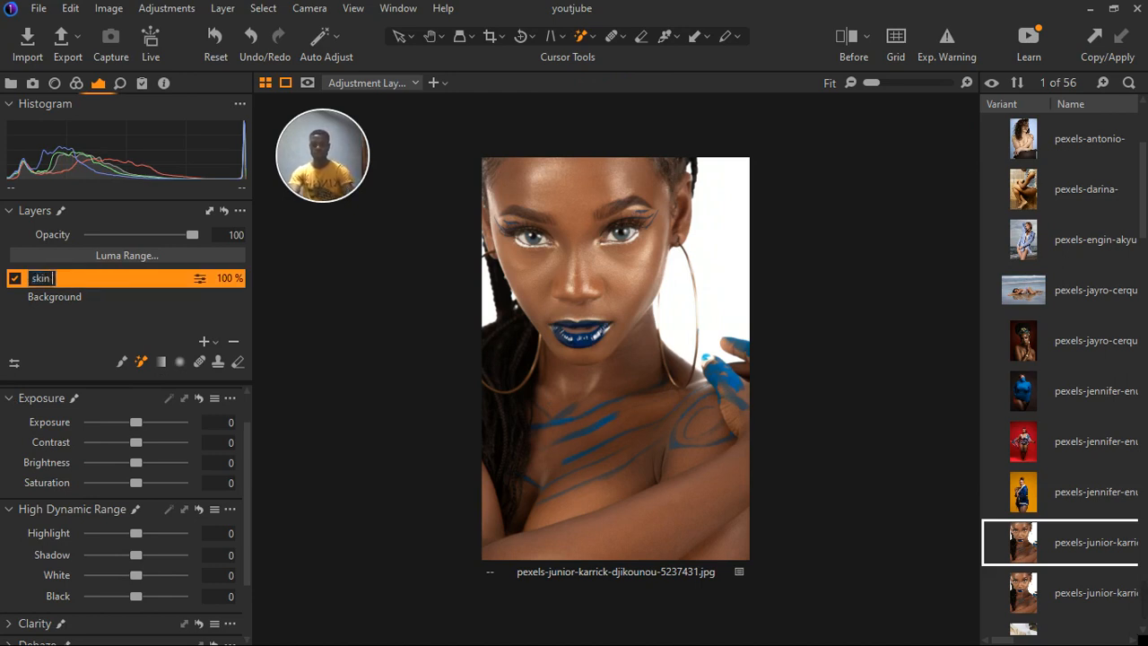
pyautogui.write(' match')
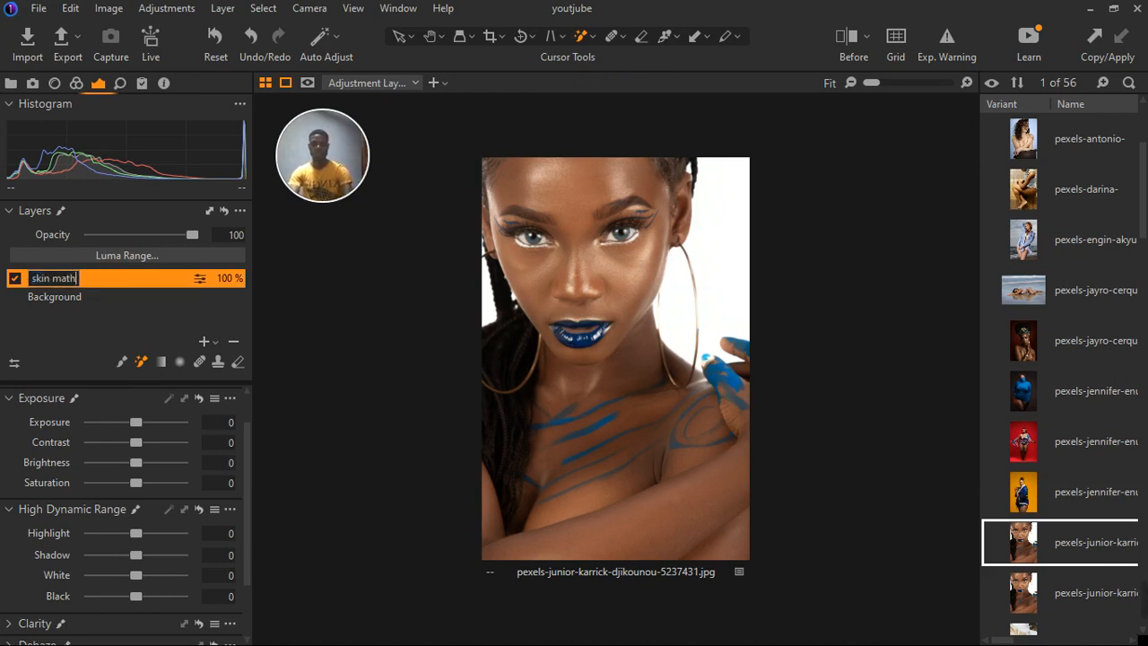
pyautogui.press('Return')
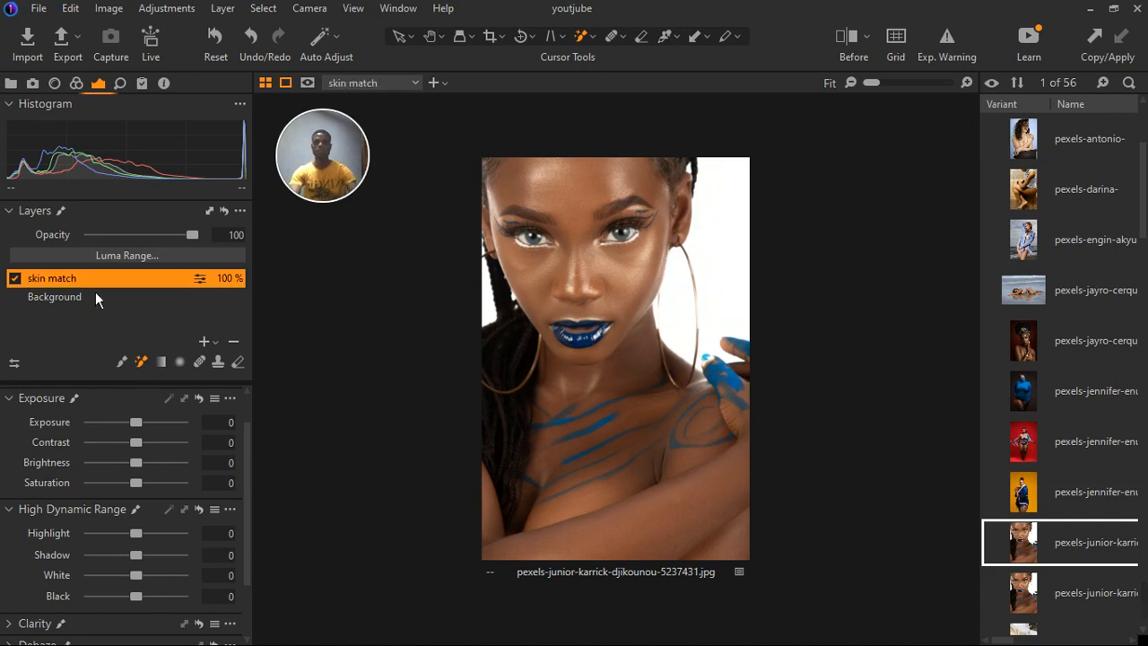
# - Sample the chest skin below the blue paint lines with the Color Editor's Skin Tone picker
pyautogui.click(77, 83)
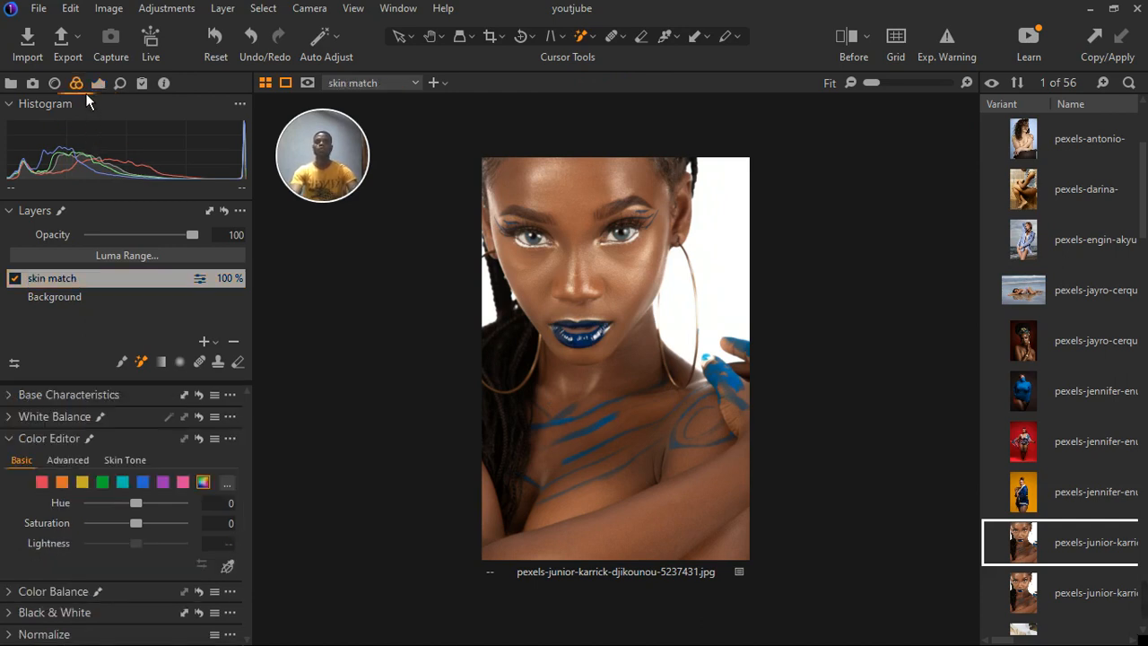
pyautogui.click(122, 462)
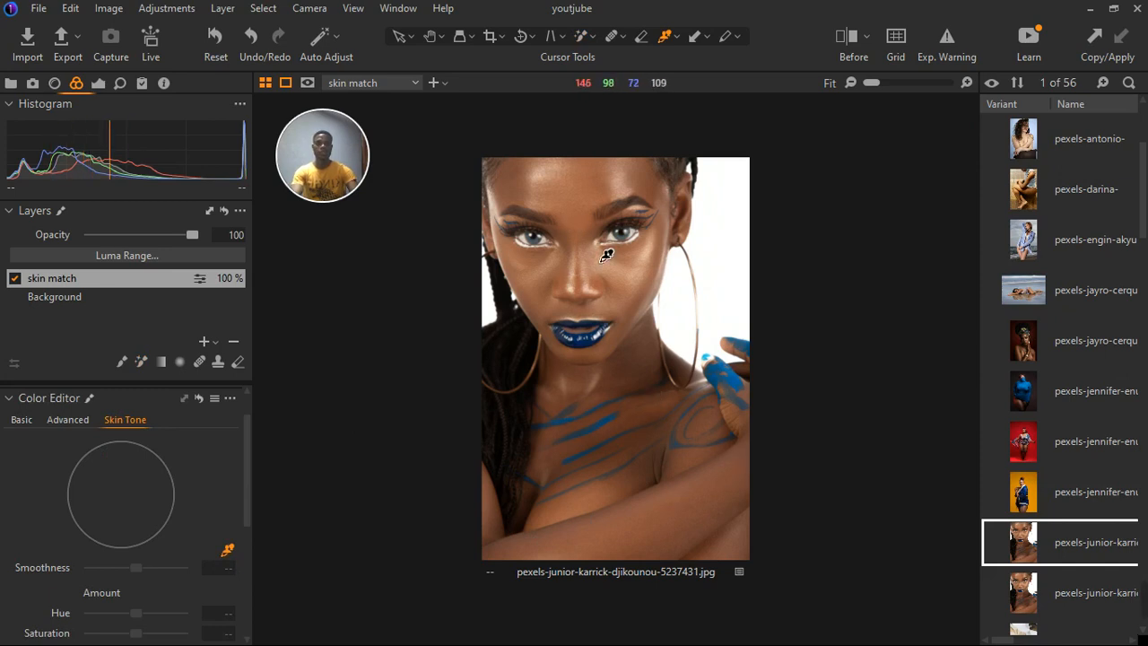
pyautogui.scroll(4, 619, 529)
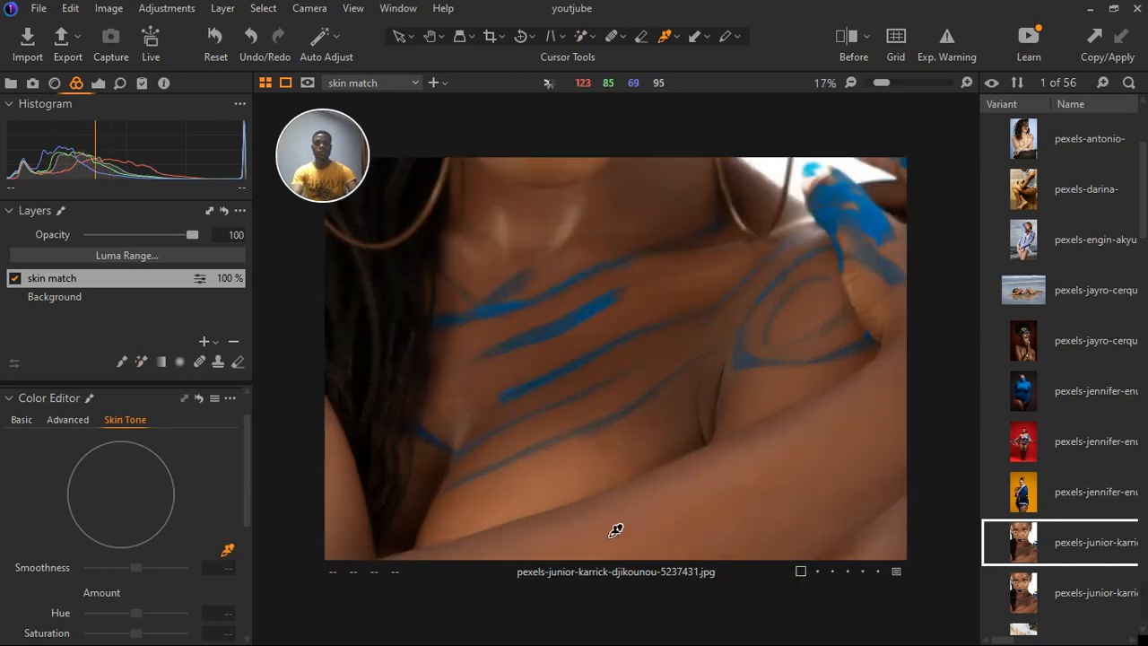
pyautogui.click(533, 505)
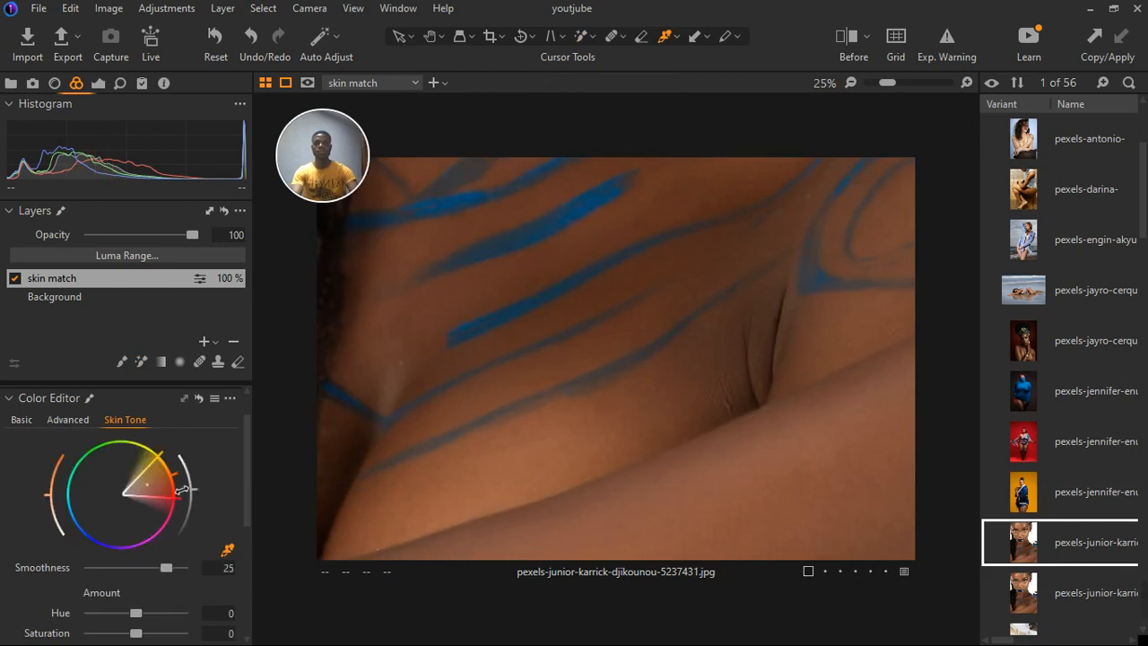
# - Set the skin tone uniformity to hue 100, lightness 25 and saturation 69
pyautogui.scroll(-2, 177, 485)
pyautogui.scroll(-4, 554, 423)
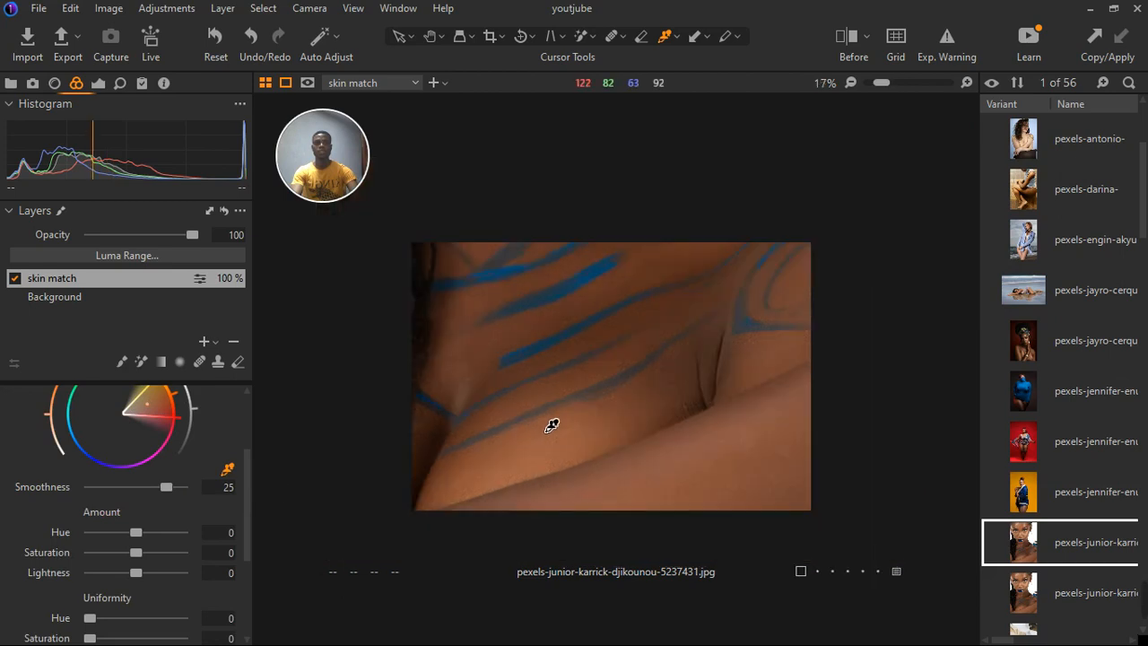
pyautogui.scroll(-2, 113, 557)
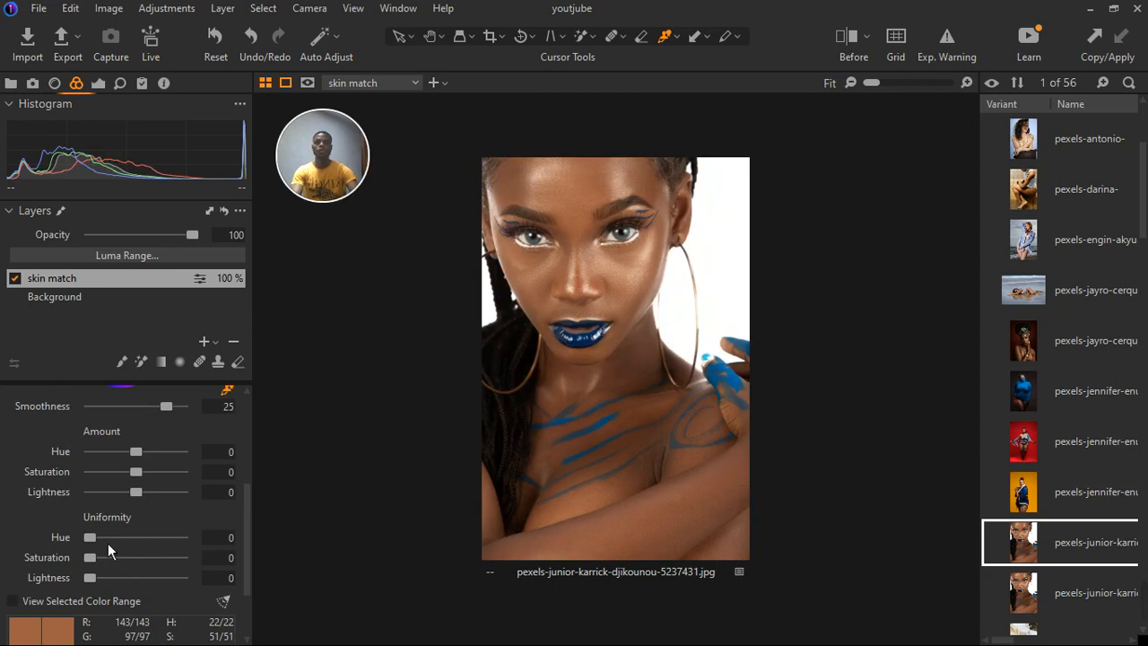
pyautogui.moveTo(167, 540); pyautogui.dragTo(299, 565)
pyautogui.moveTo(107, 582); pyautogui.dragTo(124, 582)
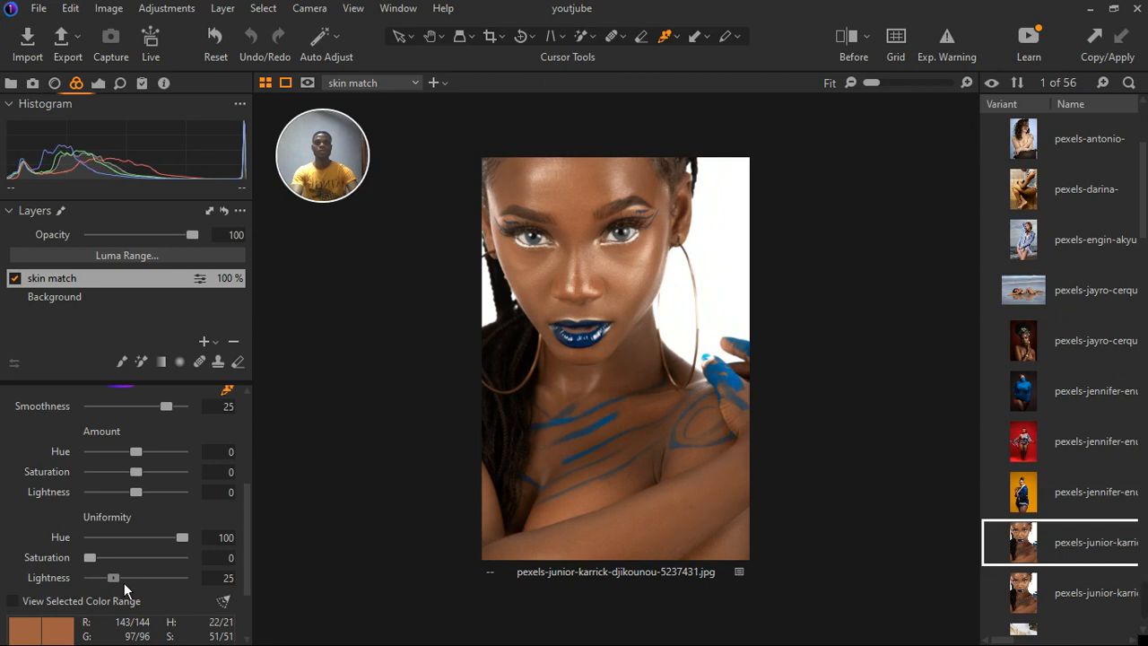
pyautogui.moveTo(95, 564); pyautogui.dragTo(139, 571)
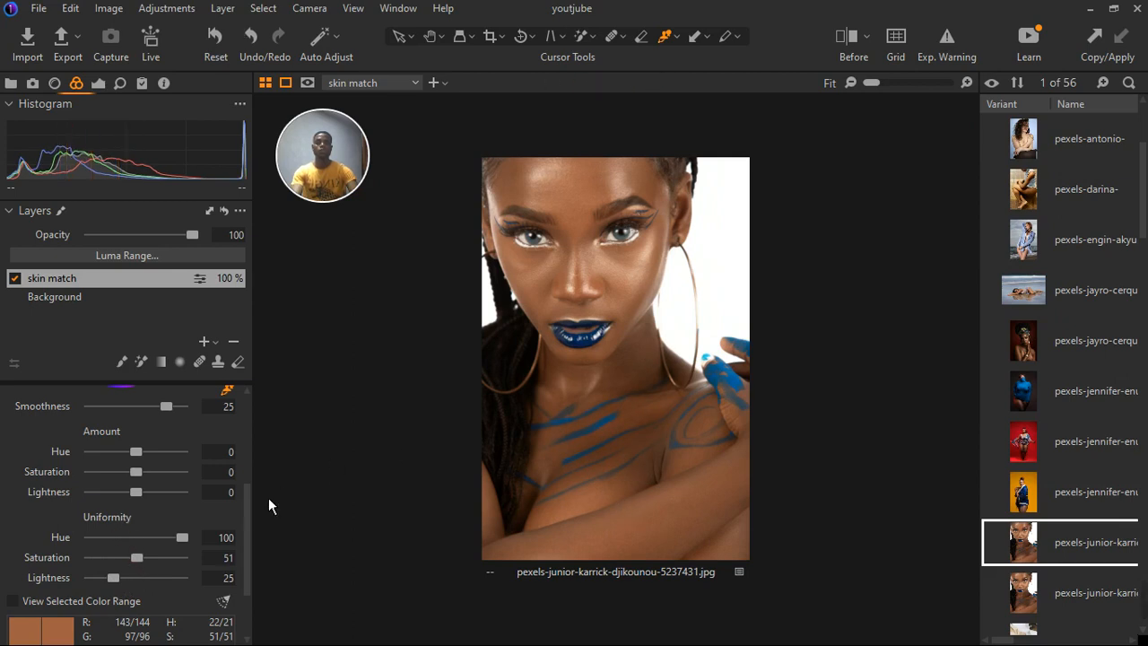
pyautogui.moveTo(149, 562); pyautogui.dragTo(218, 564)
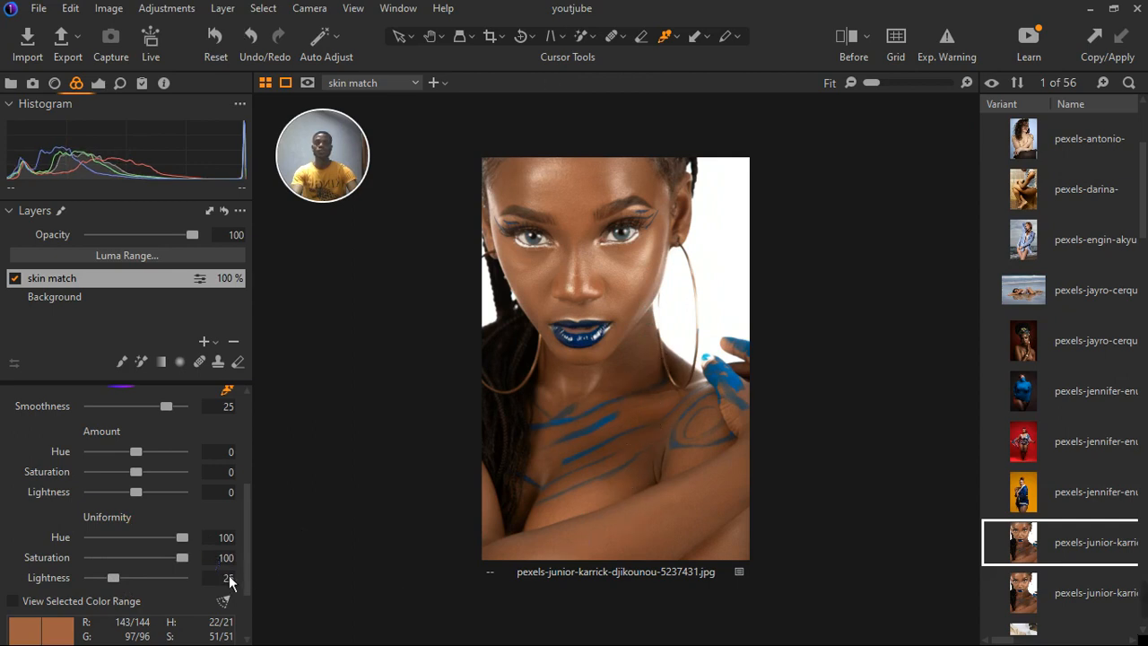
pyautogui.moveTo(184, 559); pyautogui.dragTo(168, 568)
pyautogui.moveTo(166, 562); pyautogui.dragTo(161, 563)
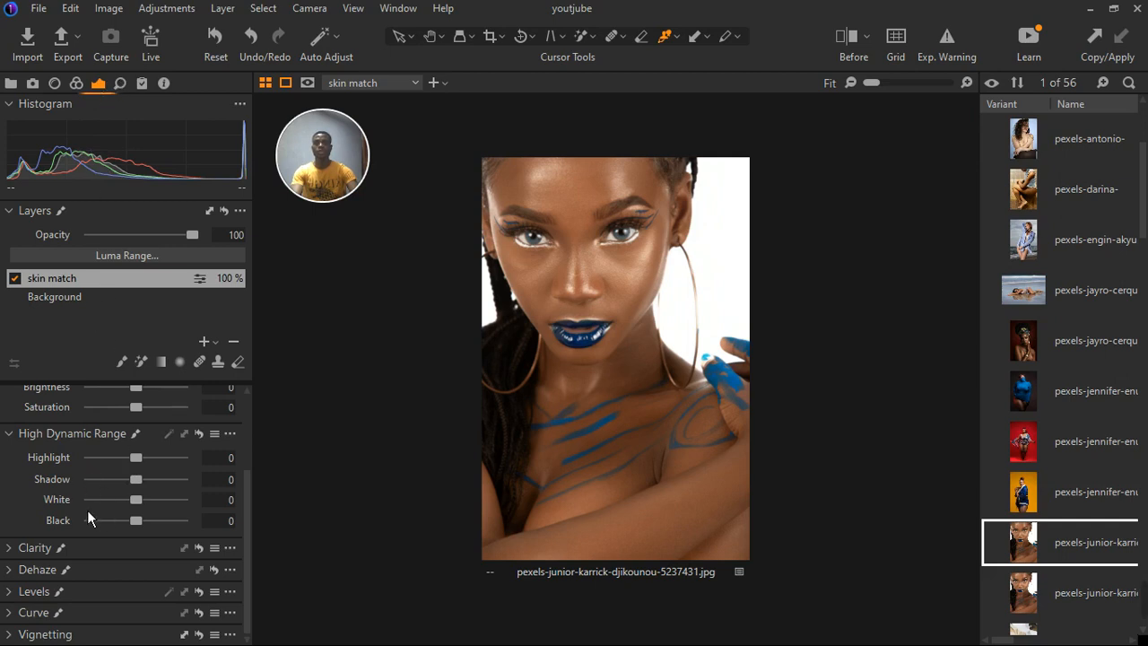
# - Set the layer's High Dynamic Range black to 20 and shadow to 69, closing the PowerShell window that pops up
pyautogui.moveTo(145, 525); pyautogui.dragTo(151, 525)
pyautogui.moveTo(146, 491); pyautogui.dragTo(152, 488)
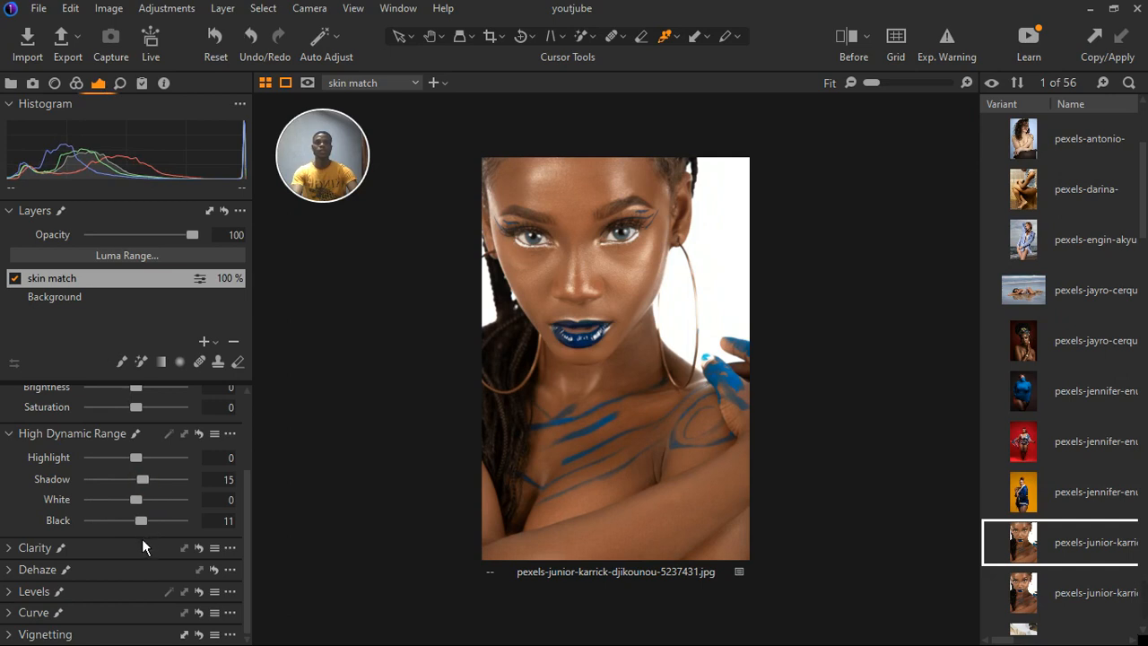
pyautogui.doubleClick(150, 524)
pyautogui.moveTo(149, 526); pyautogui.dragTo(162, 483)
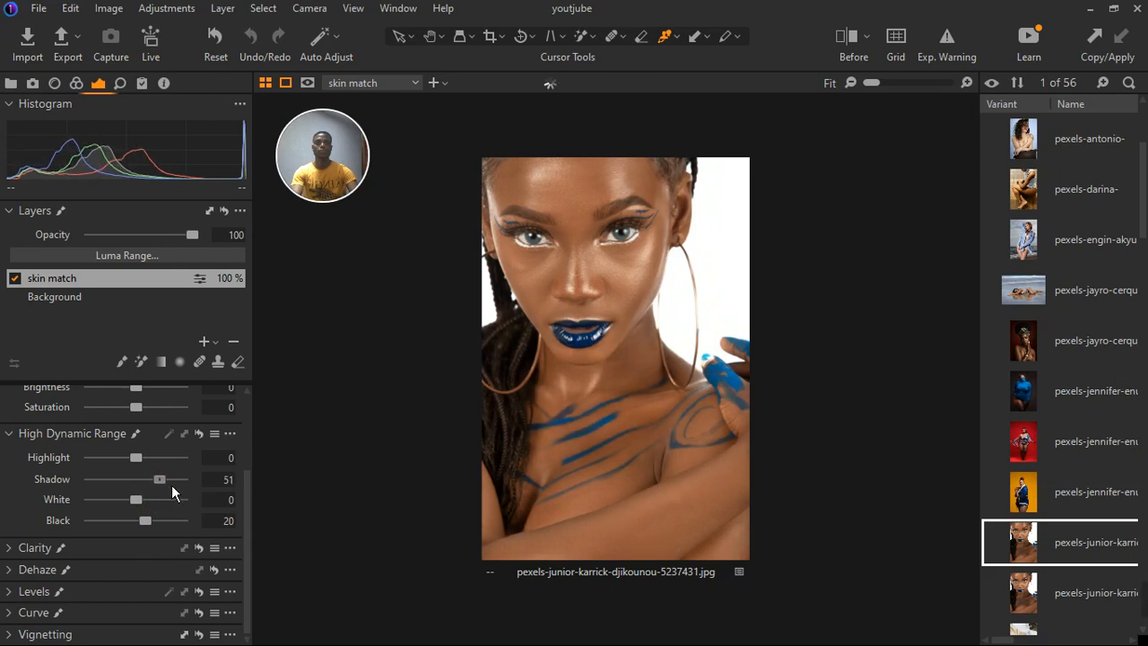
pyautogui.moveTo(171, 484); pyautogui.dragTo(180, 481)
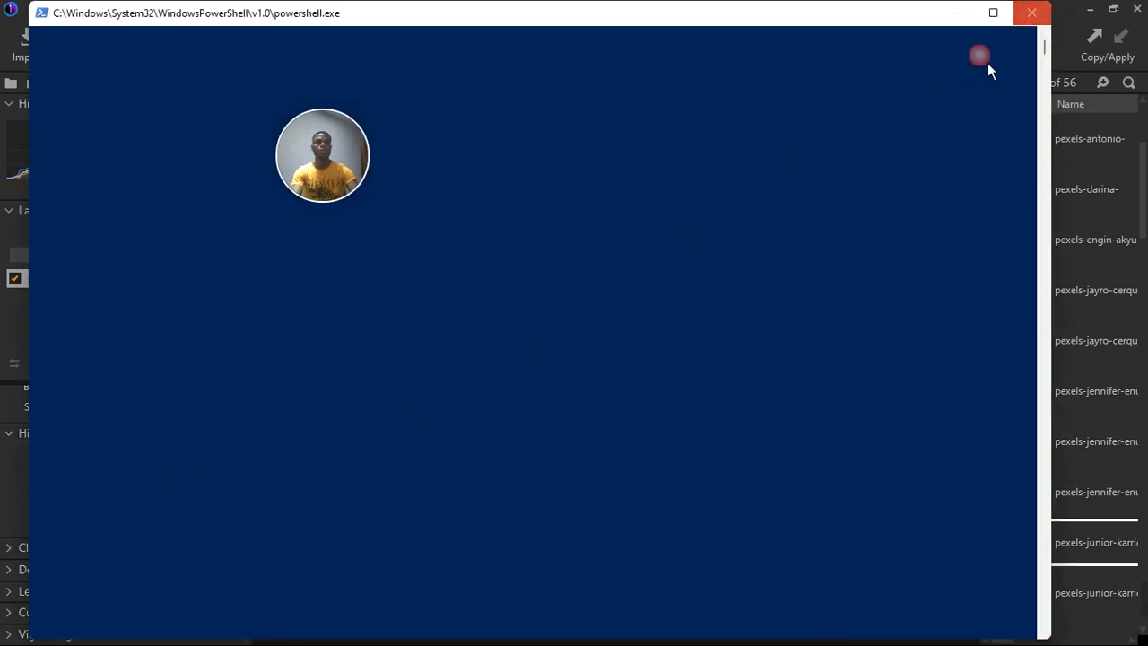
pyautogui.click(1053, 13)
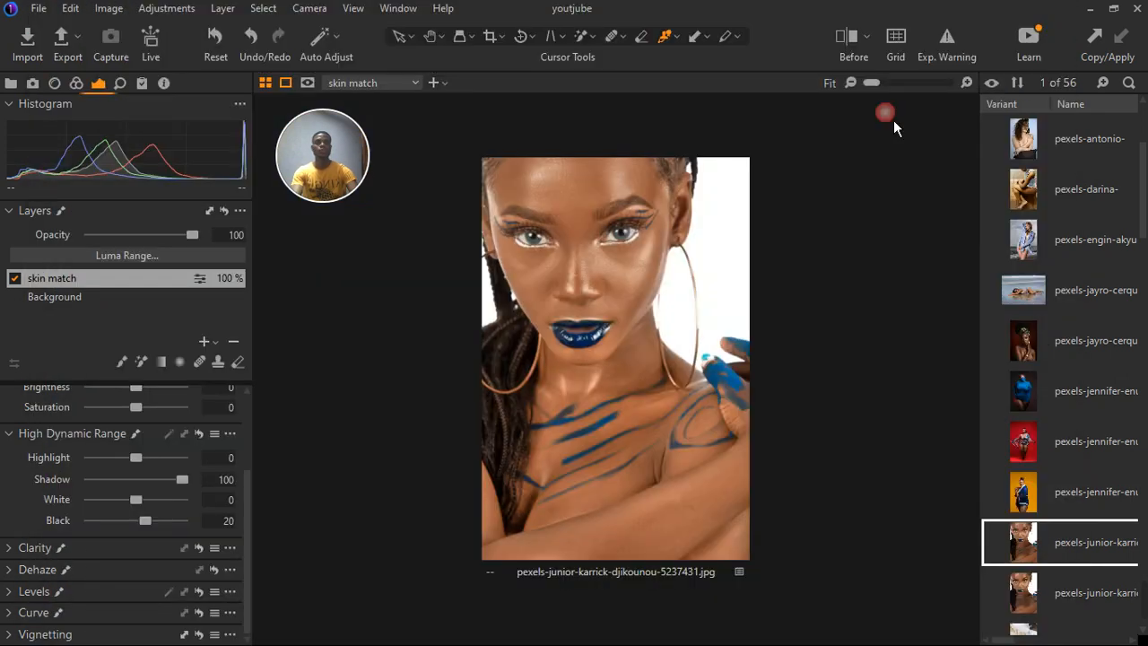
pyautogui.moveTo(189, 486); pyautogui.dragTo(177, 488)
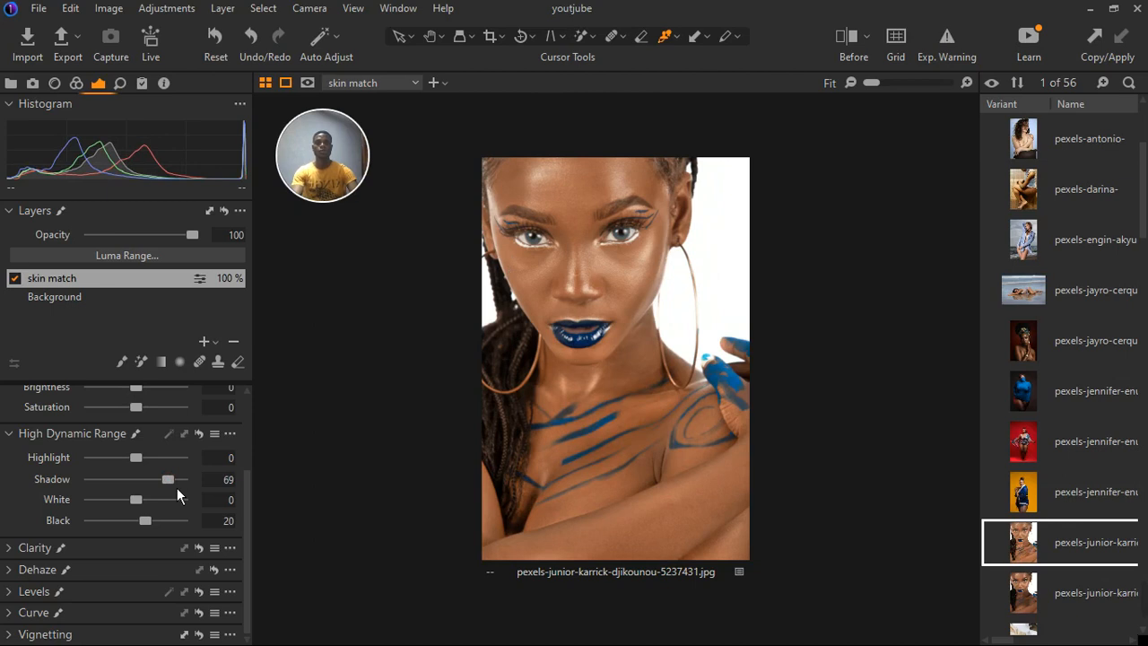
# - Raise the skin tone uniformity to 38 for lightness and 78 for saturation
pyautogui.click(84, 87)
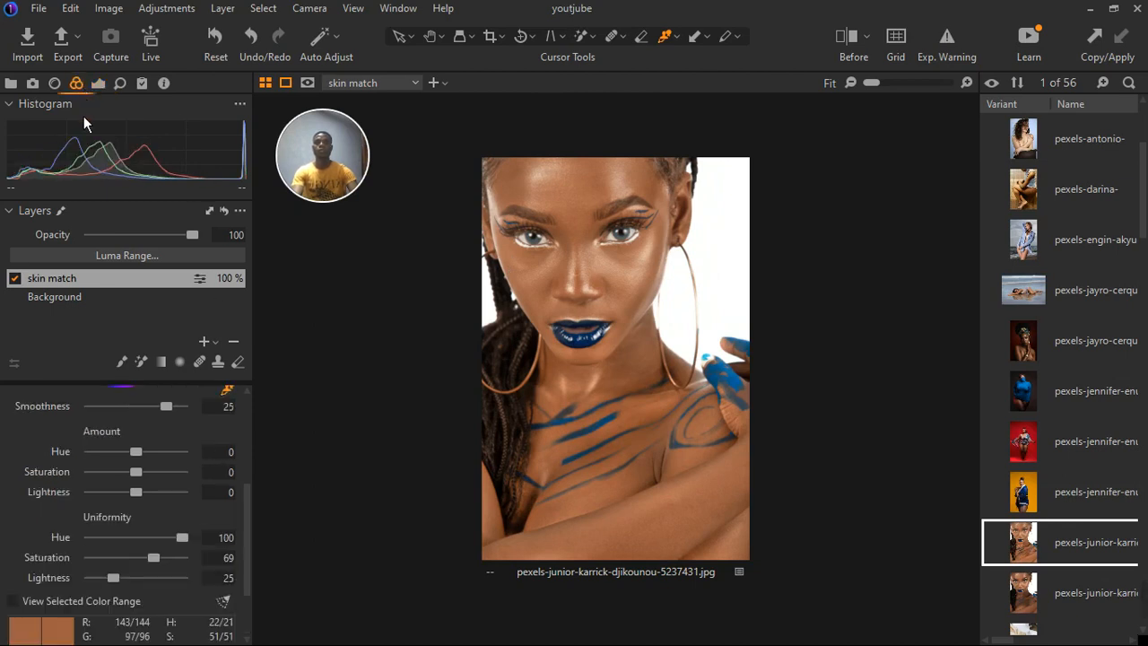
pyautogui.scroll(1, 132, 456)
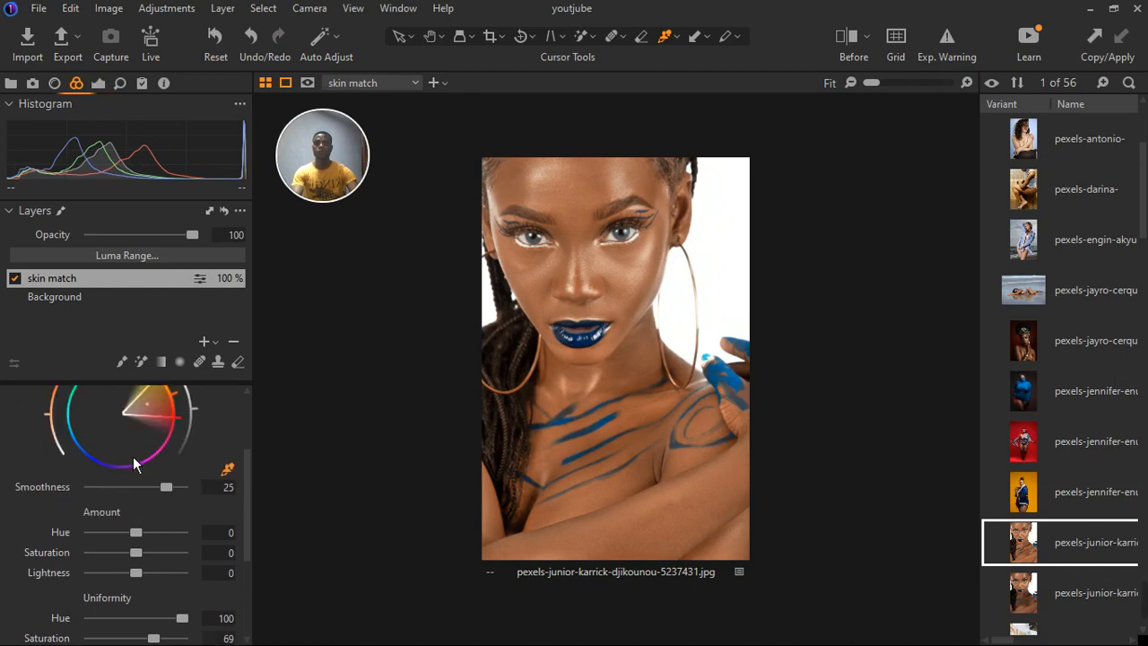
pyautogui.scroll(-1, 143, 458)
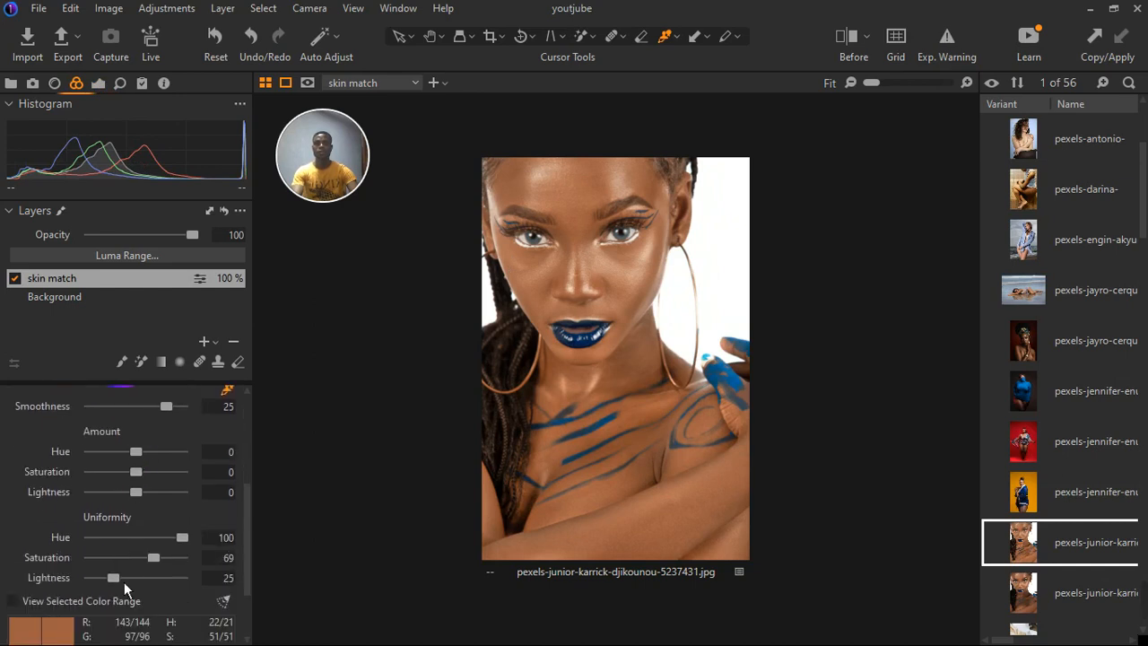
pyautogui.moveTo(124, 586); pyautogui.dragTo(135, 582)
pyautogui.moveTo(155, 560); pyautogui.dragTo(167, 573)
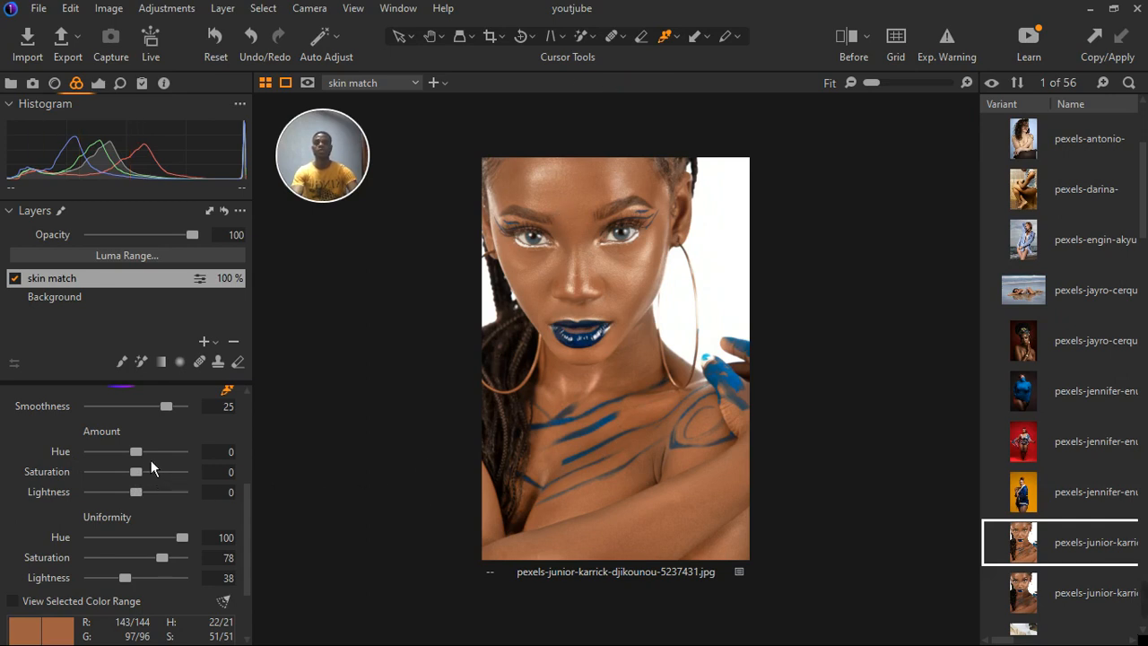
# - Set the skin tone's hue amount to -3.5
pyautogui.scroll(1, 154, 455)
pyautogui.scroll(-7, 132, 459)
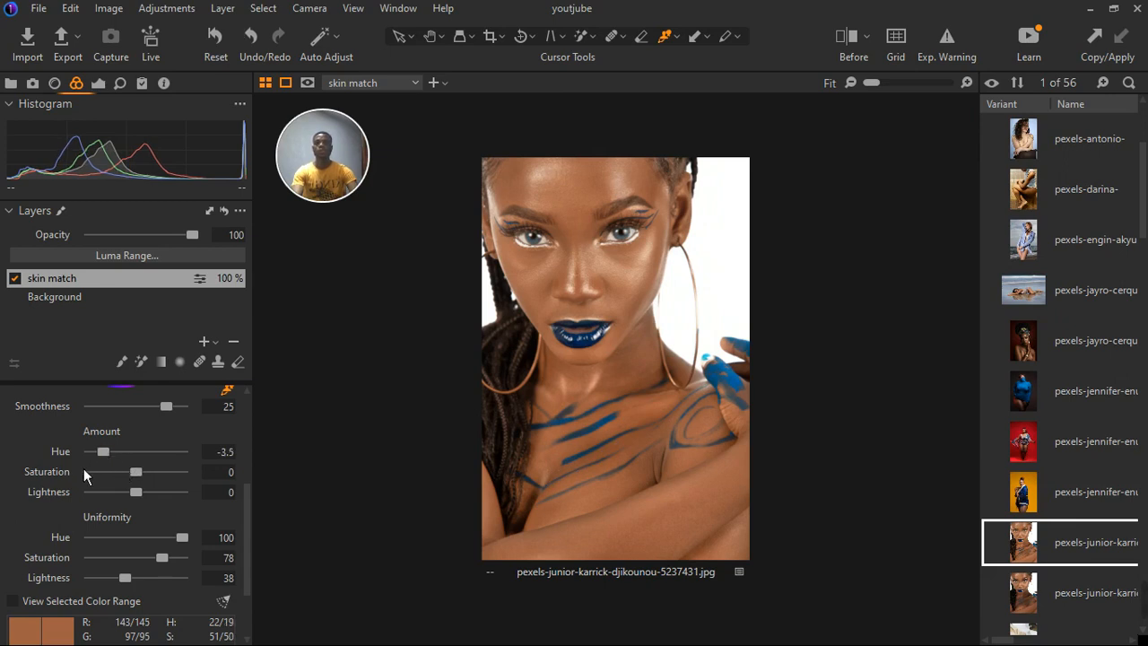
# - Set the skin match layer's skin tone amount to hue -3.7 and saturation 6.5
pyautogui.moveTo(104, 452); pyautogui.dragTo(252, 458)
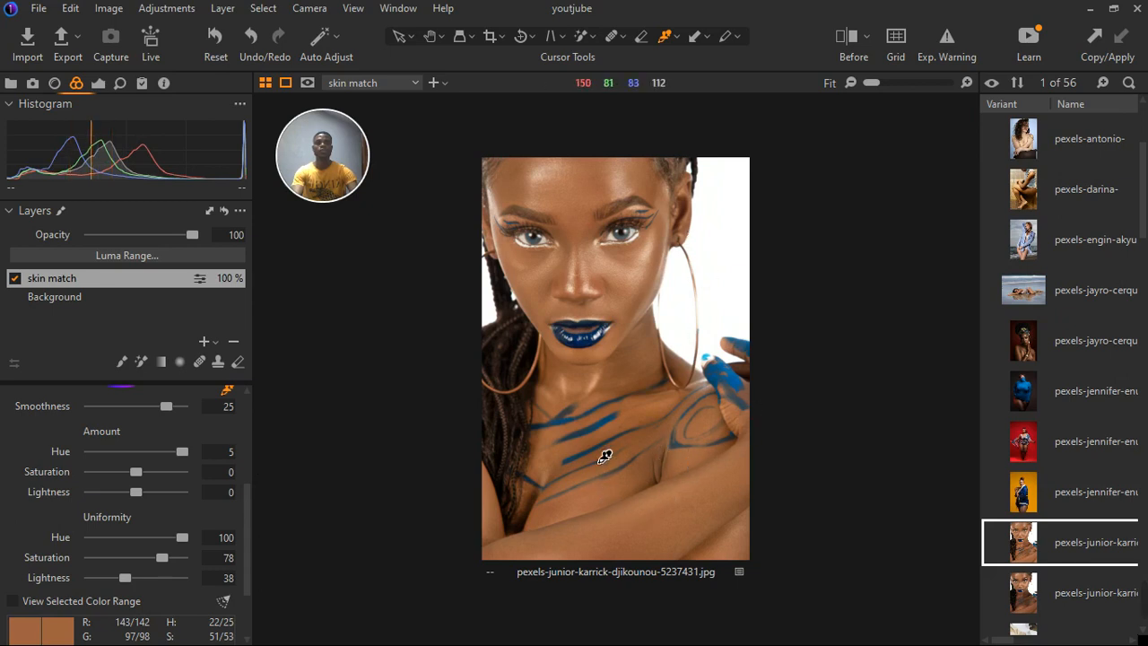
pyautogui.moveTo(193, 455); pyautogui.dragTo(9, 462)
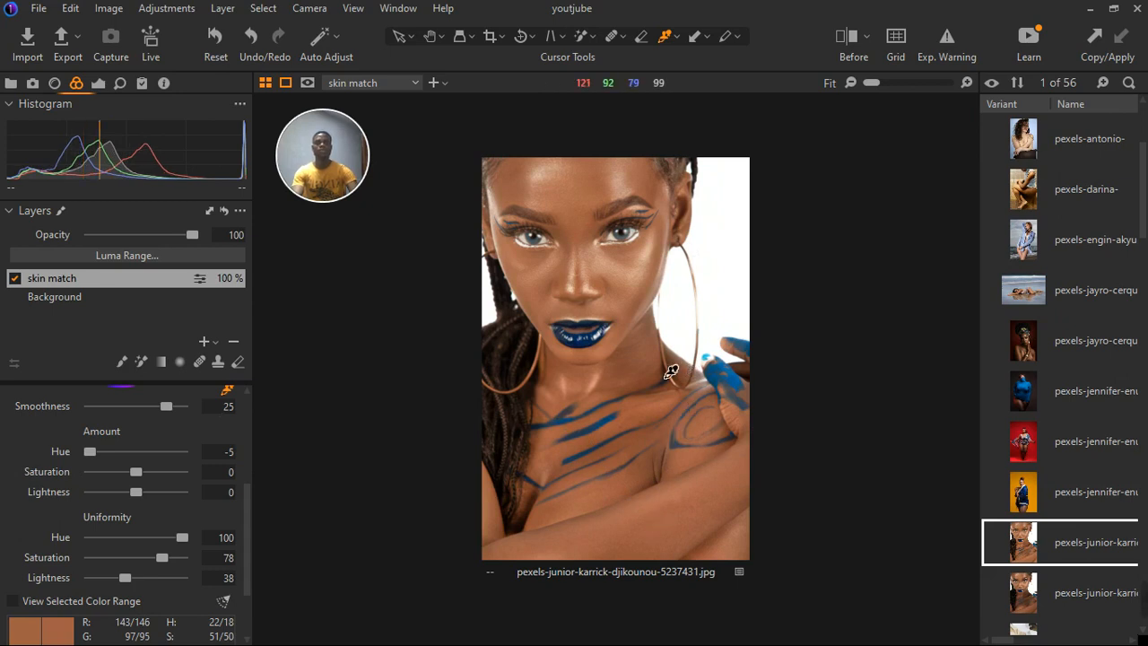
pyautogui.moveTo(102, 458); pyautogui.dragTo(170, 460)
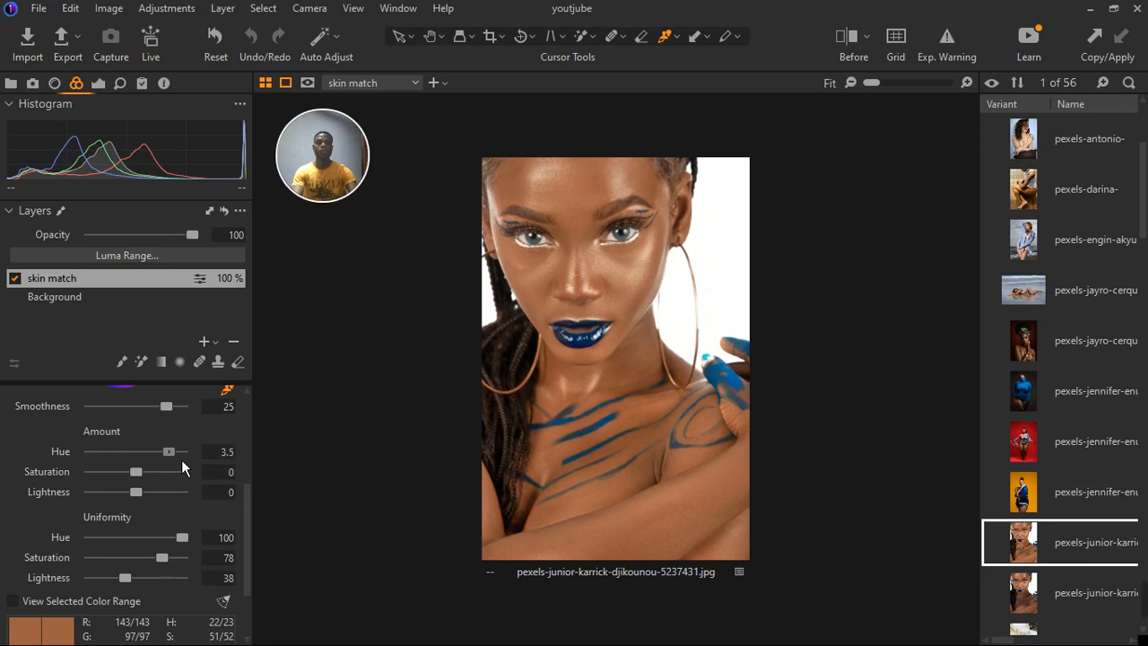
pyautogui.moveTo(182, 461); pyautogui.dragTo(149, 476)
pyautogui.moveTo(144, 468); pyautogui.dragTo(114, 482)
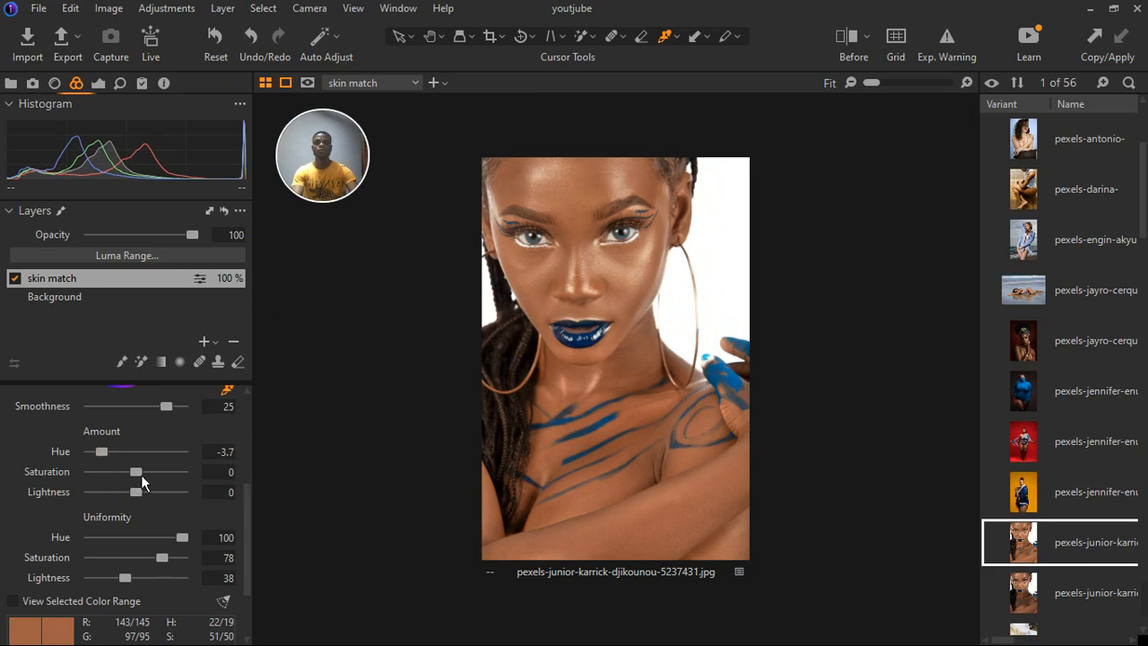
pyautogui.moveTo(139, 473); pyautogui.dragTo(152, 479)
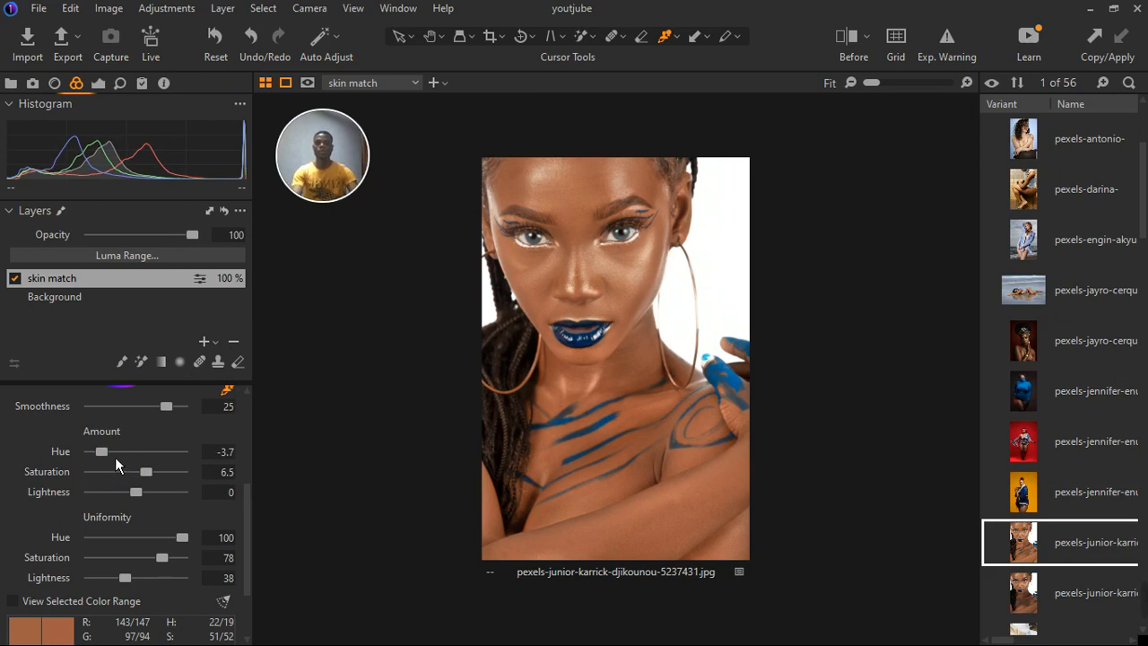
# - Add a new adjustment layer and mask the skin of the arm and face on it with the Magic Brush
pyautogui.click(213, 341)
pyautogui.click(292, 371)
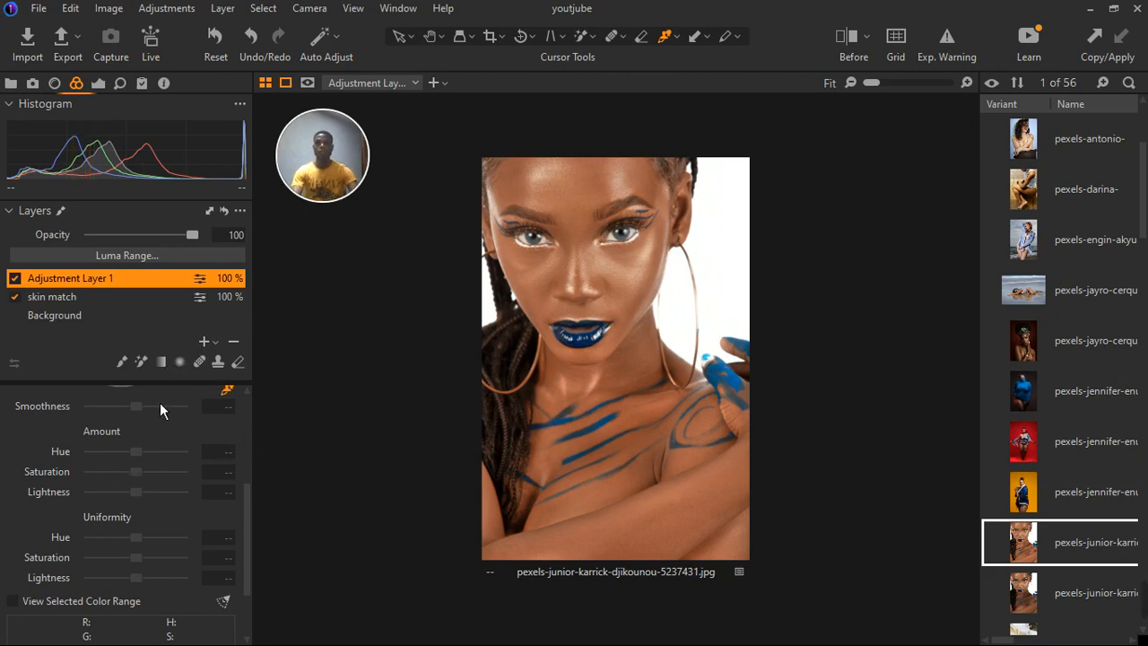
pyautogui.scroll(3, 145, 438)
pyautogui.click(142, 363)
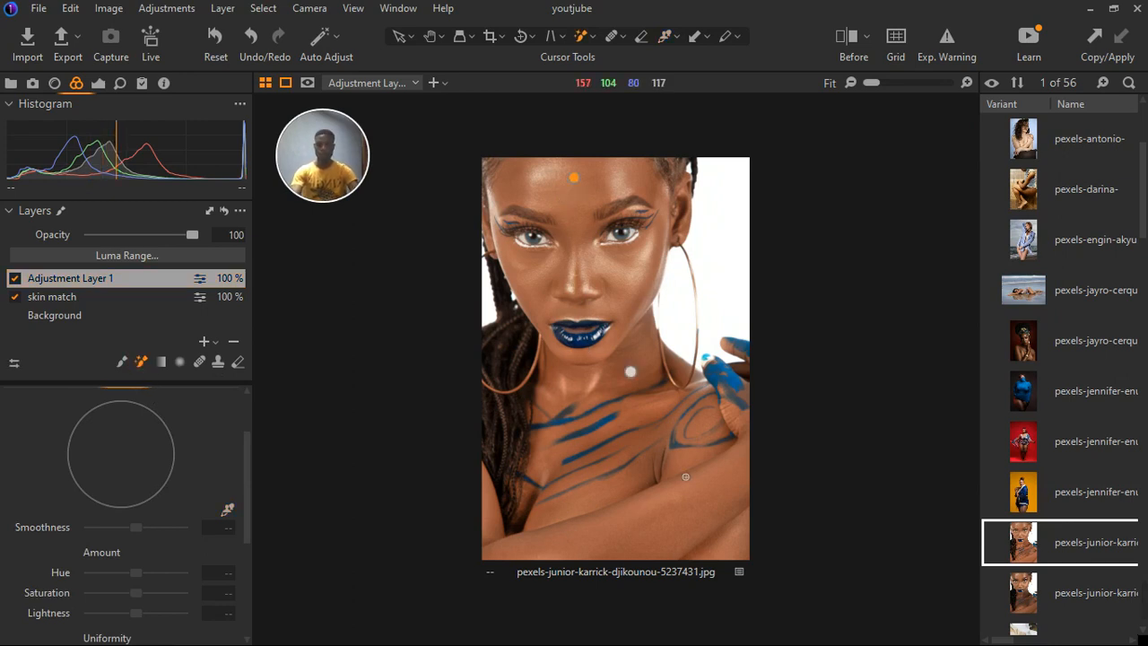
pyautogui.click(715, 467)
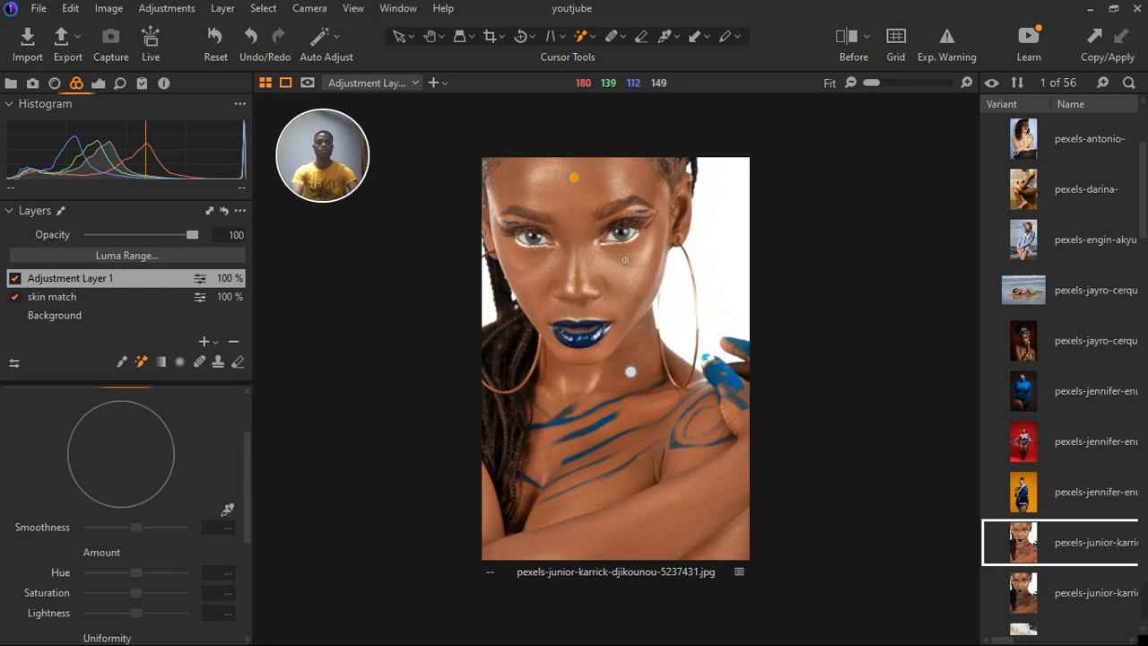
pyautogui.click(593, 271)
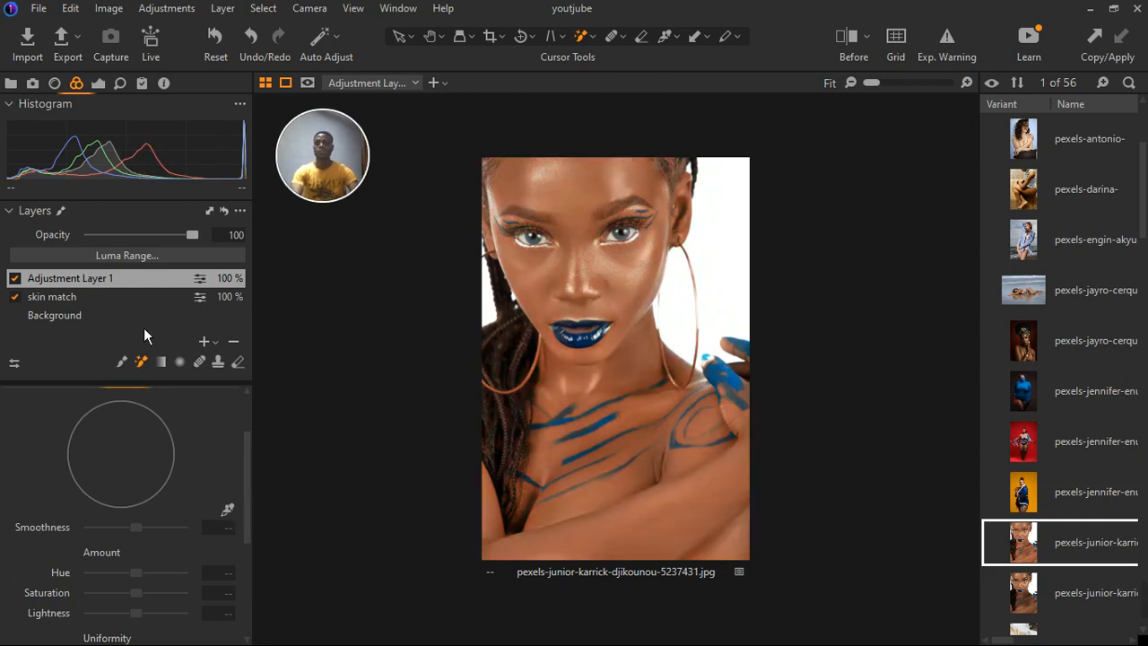
# - Sample the skin on the forearm and cheek for the new layer's Skin Tone correction, finishing with a forearm sample
pyautogui.scroll(2, 198, 507)
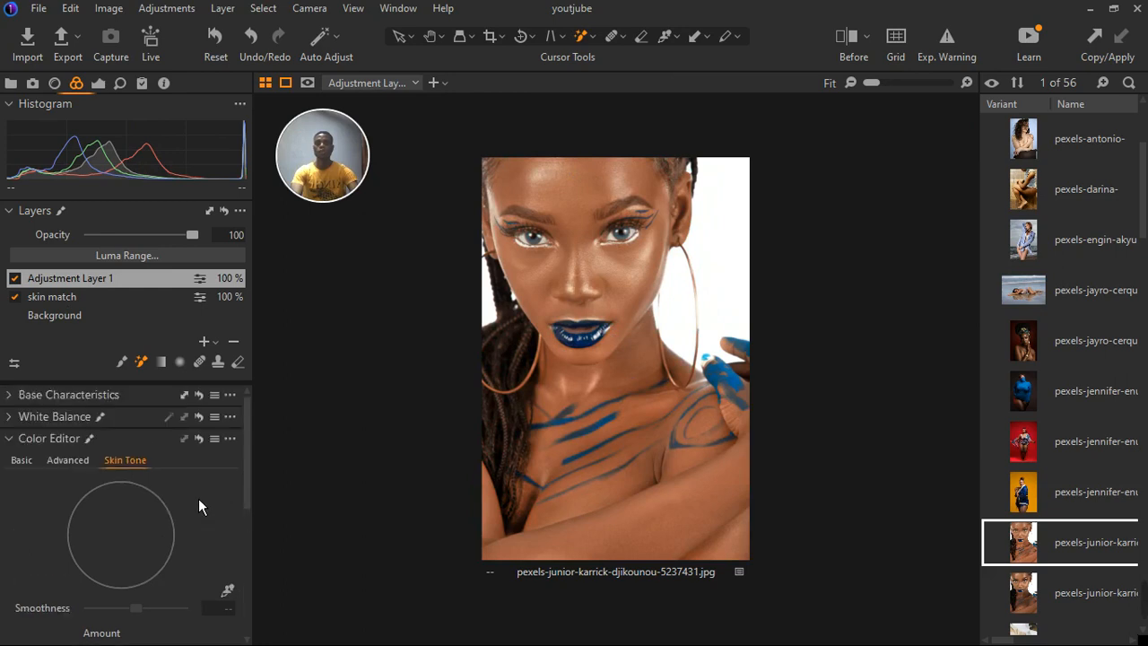
pyautogui.scroll(-1, 226, 532)
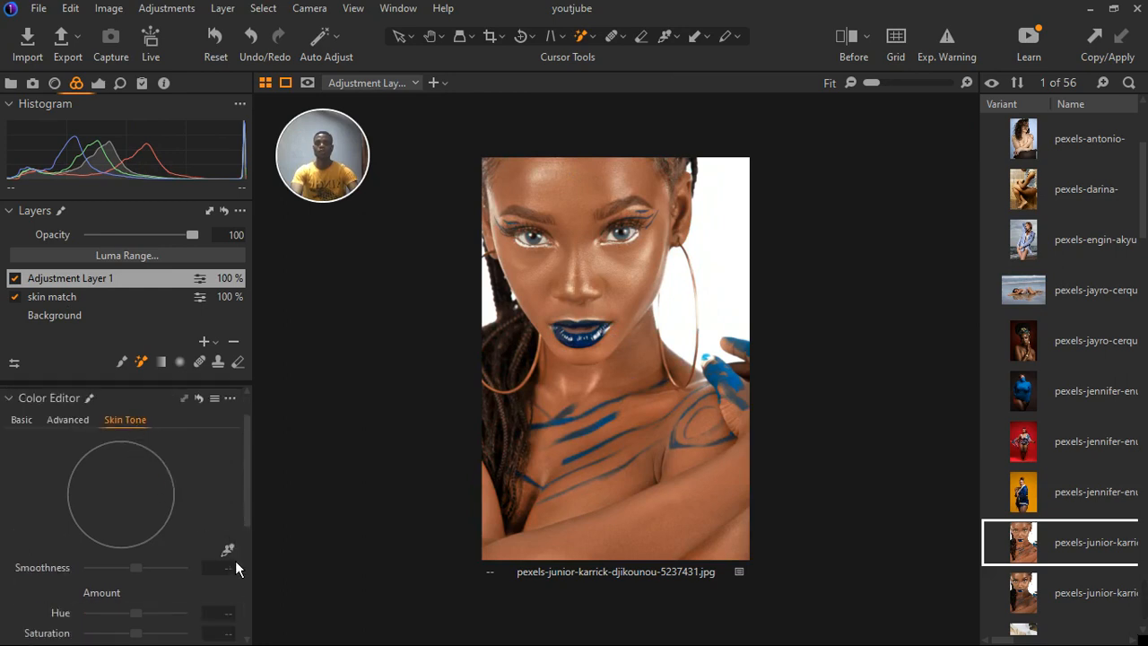
pyautogui.click(234, 560)
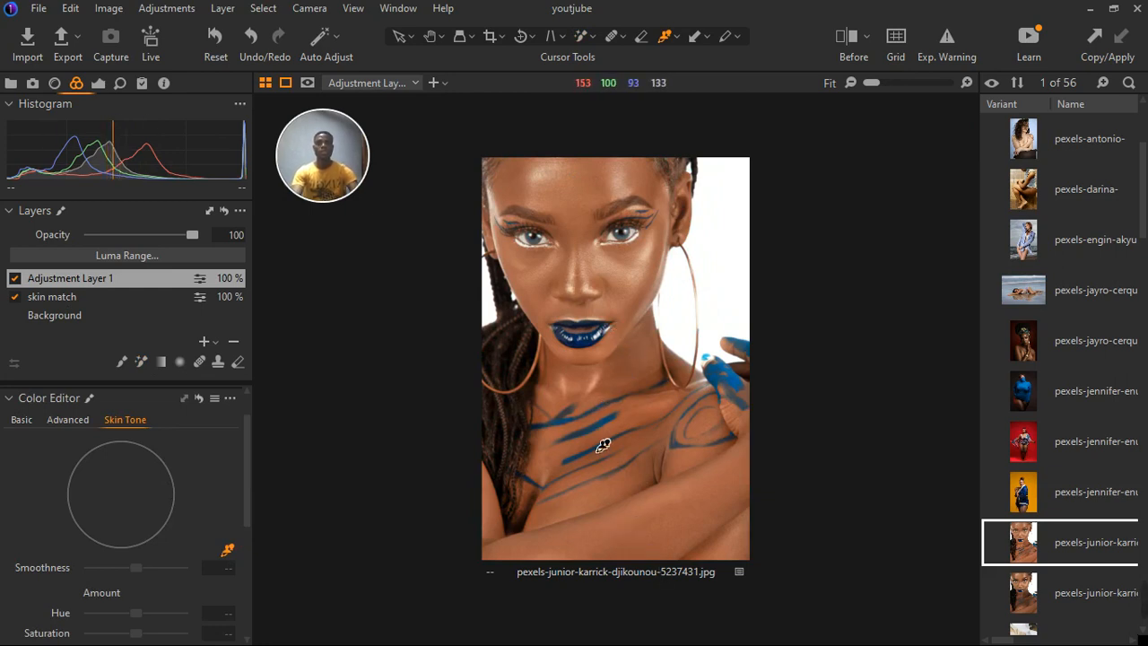
pyautogui.scroll(2, 597, 511)
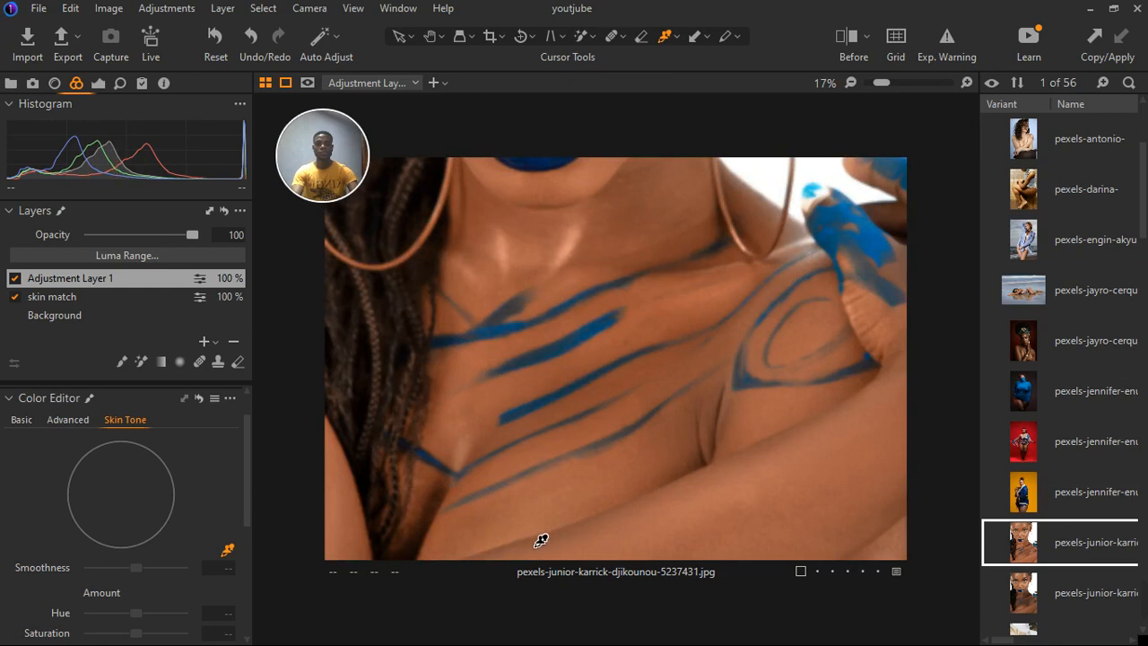
pyautogui.click(539, 544)
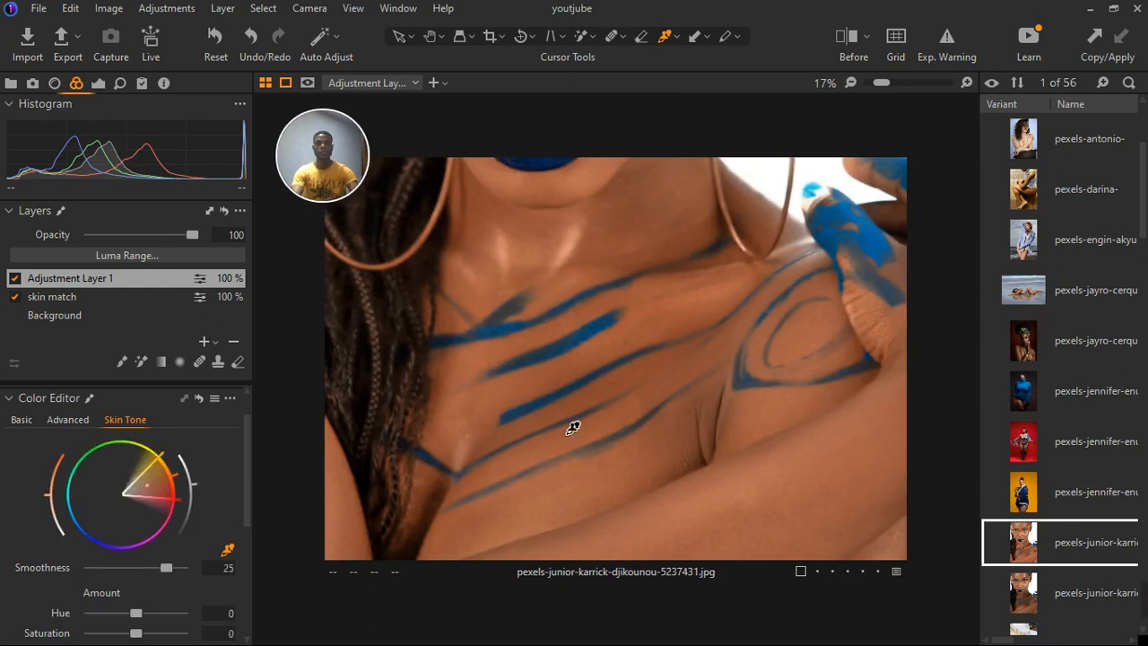
pyautogui.scroll(-2, 587, 258)
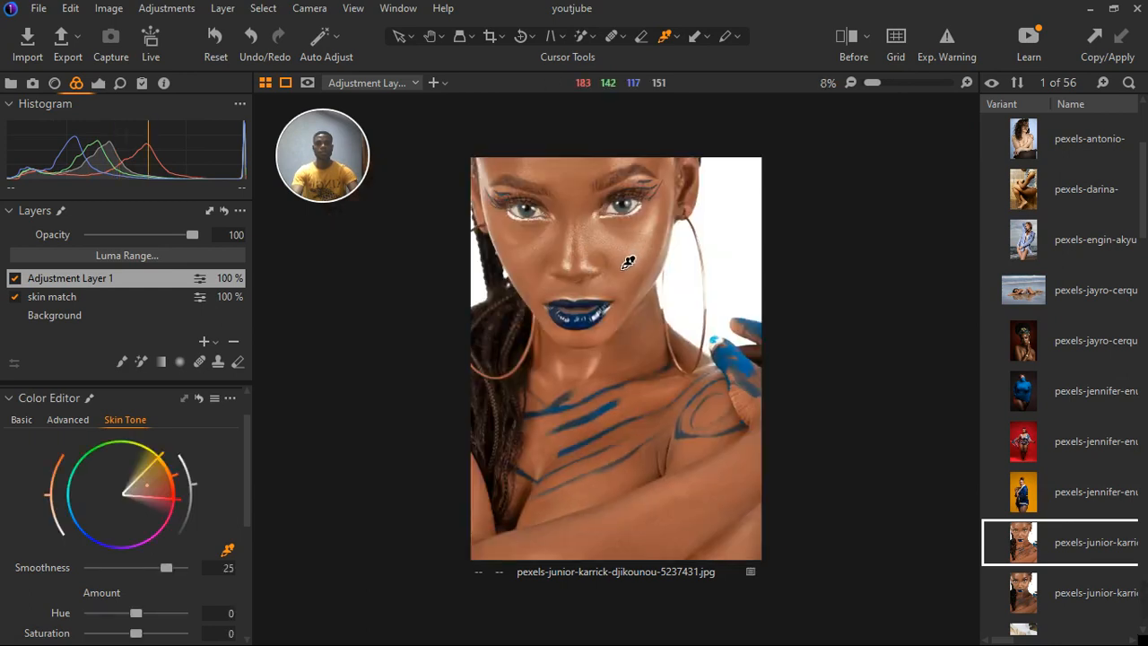
pyautogui.click(629, 256)
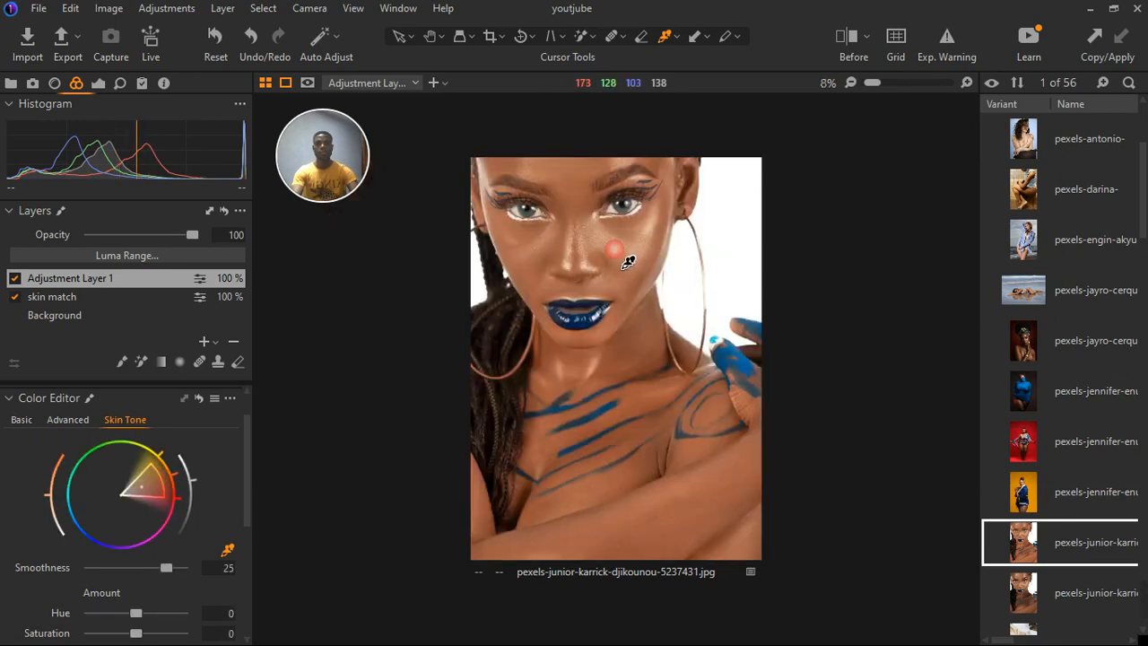
pyautogui.click(569, 511)
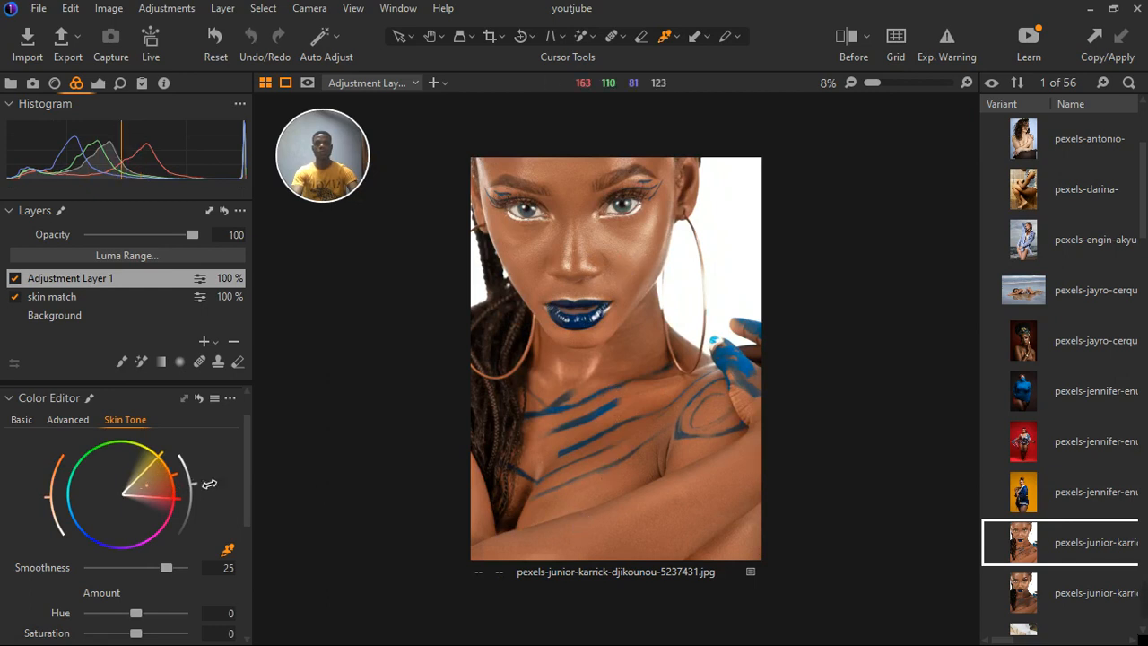
# - Set Adjustment Layer 1's skin tone uniformity to hue 88 and saturation 71
pyautogui.scroll(-5, 150, 507)
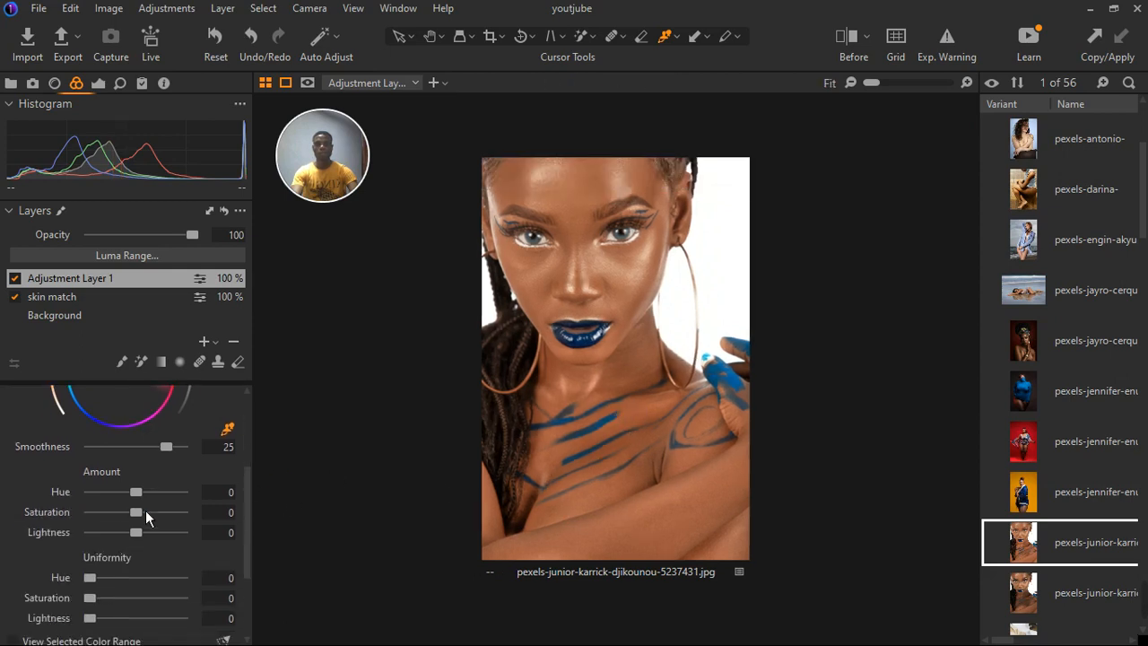
pyautogui.moveTo(100, 507); pyautogui.dragTo(156, 507)
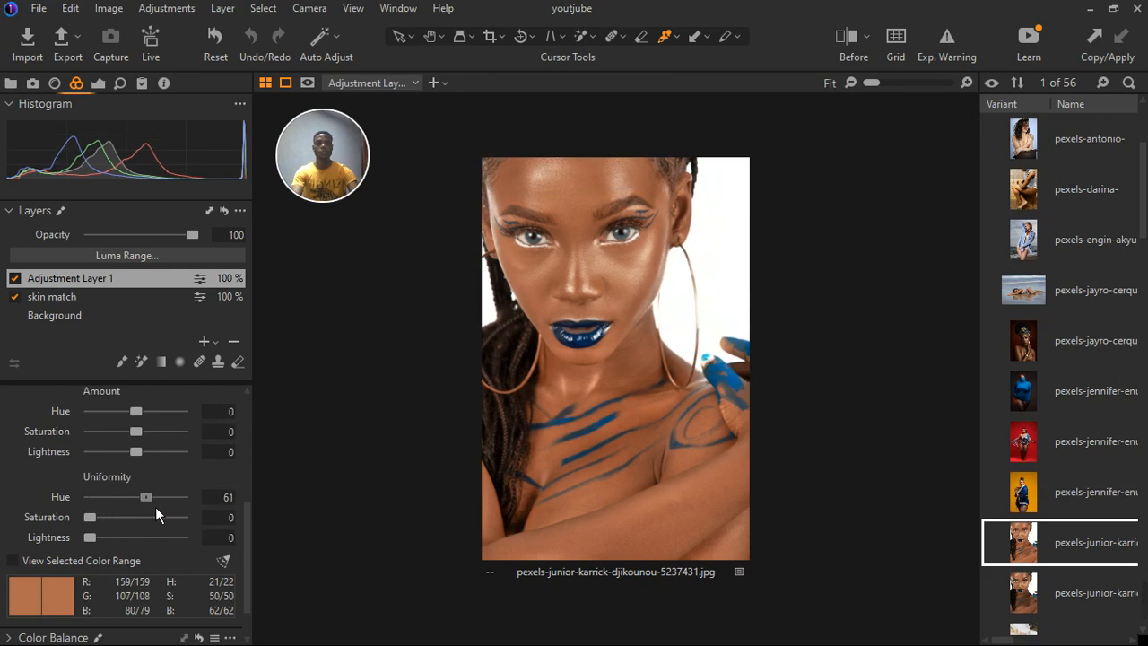
pyautogui.moveTo(156, 506); pyautogui.dragTo(178, 508)
pyautogui.moveTo(105, 524); pyautogui.dragTo(165, 525)
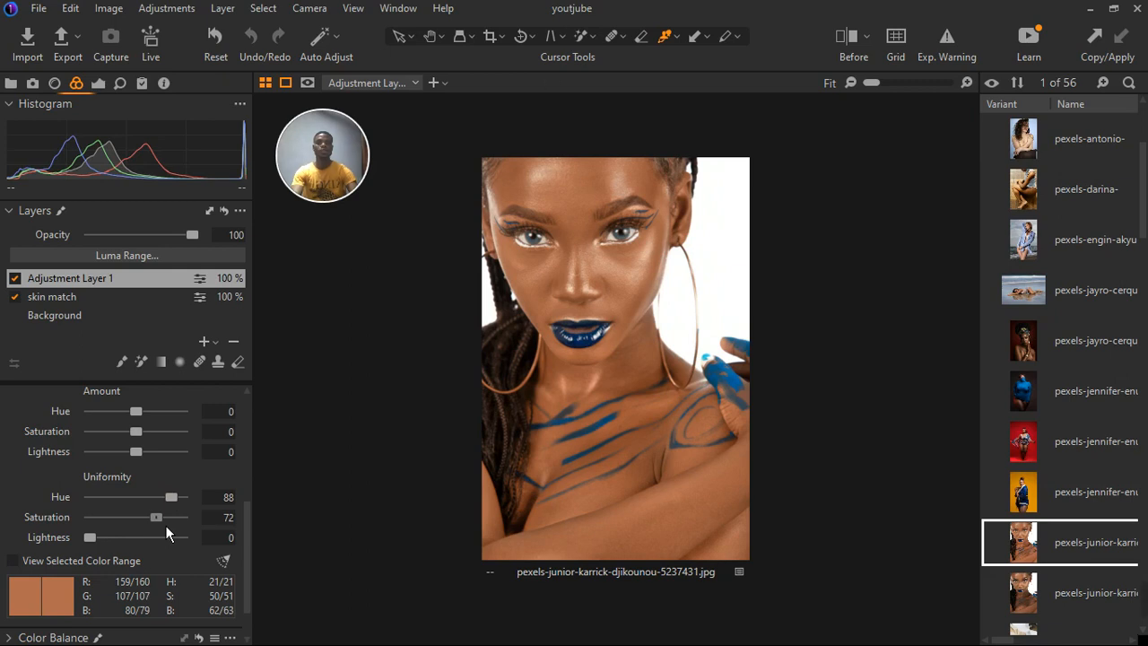
pyautogui.moveTo(165, 525); pyautogui.dragTo(165, 526)
# - Set Adjustment Layer 1's skin tone amount to hue 2.5 and saturation 3.8
pyautogui.moveTo(145, 436); pyautogui.dragTo(154, 438)
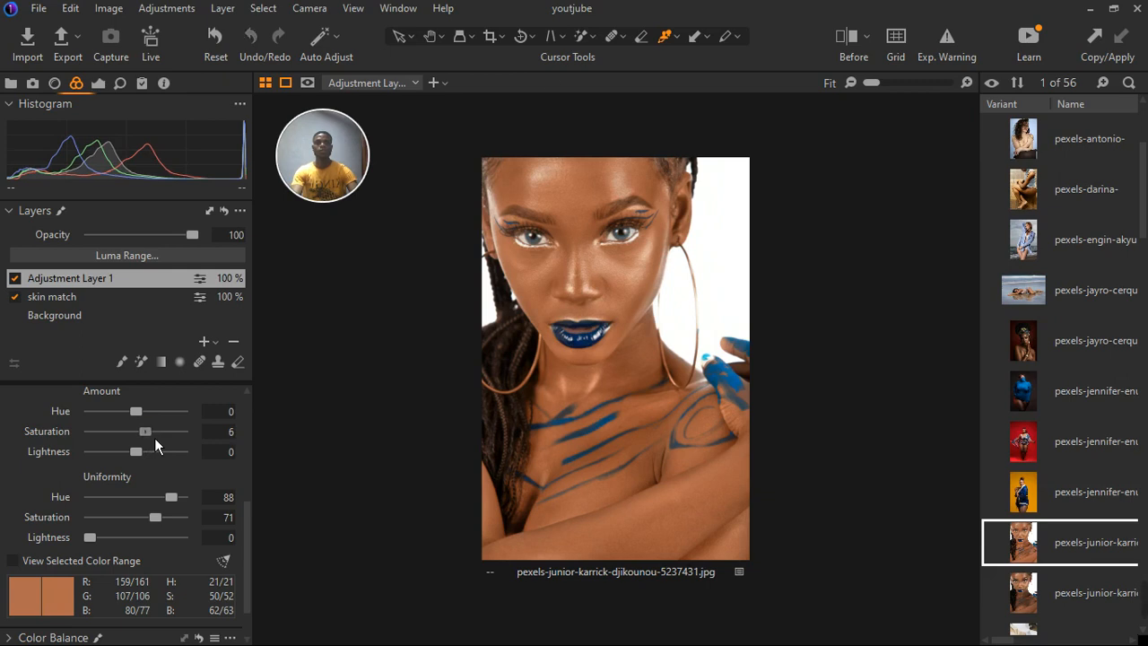
pyautogui.moveTo(154, 437); pyautogui.dragTo(143, 422)
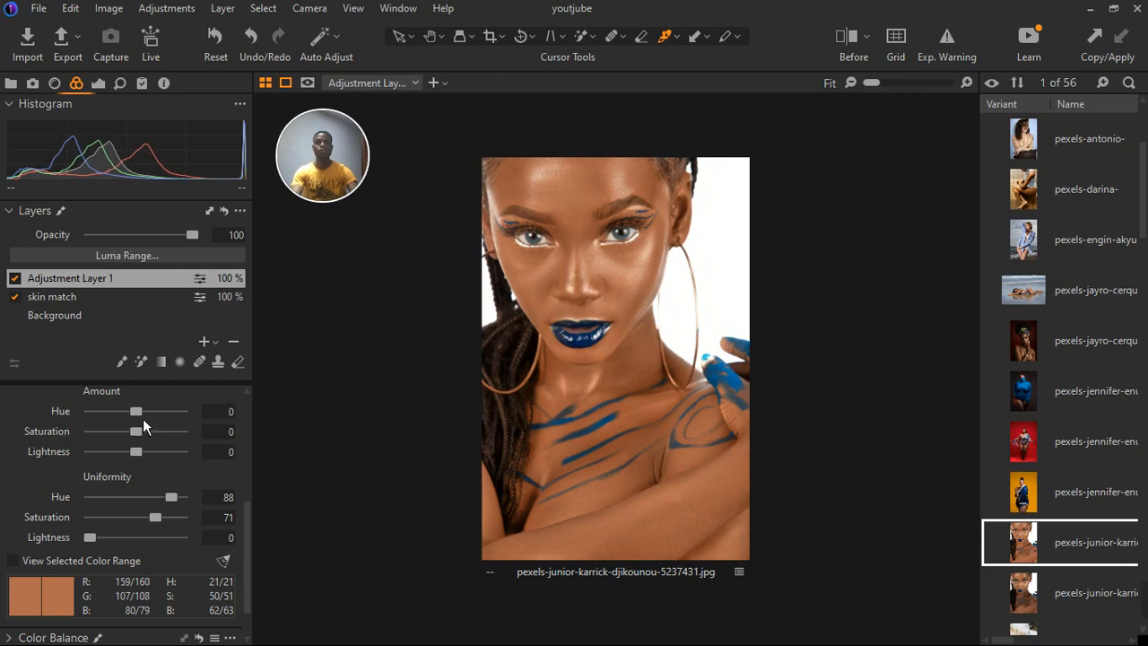
pyautogui.moveTo(143, 418); pyautogui.dragTo(171, 409)
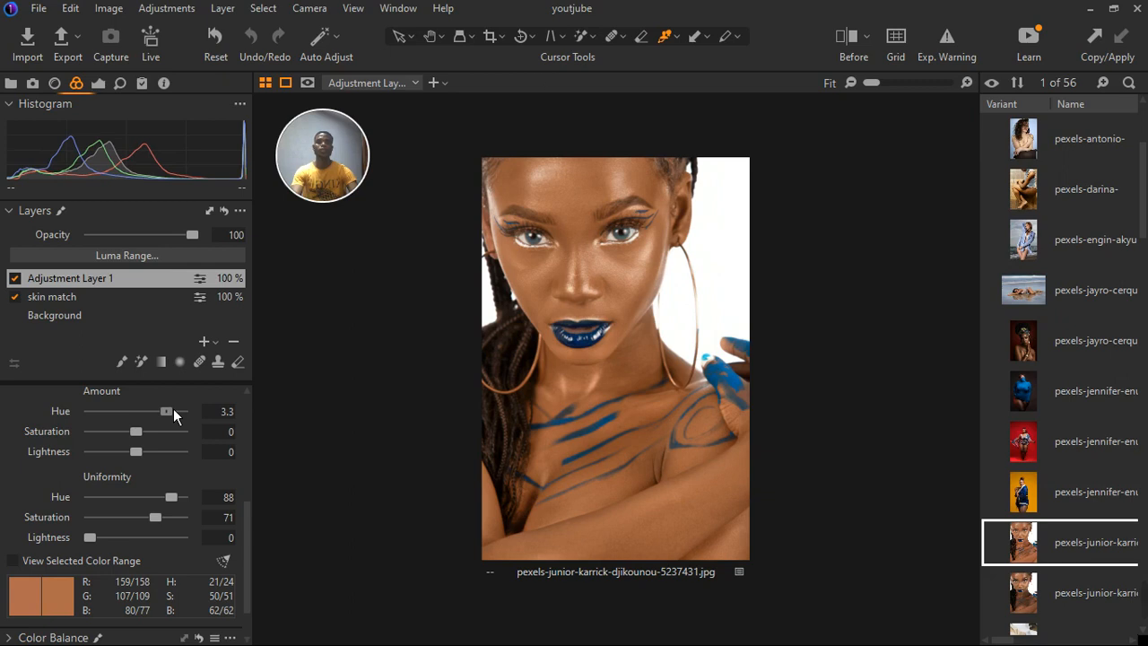
pyautogui.moveTo(169, 418); pyautogui.dragTo(87, 419)
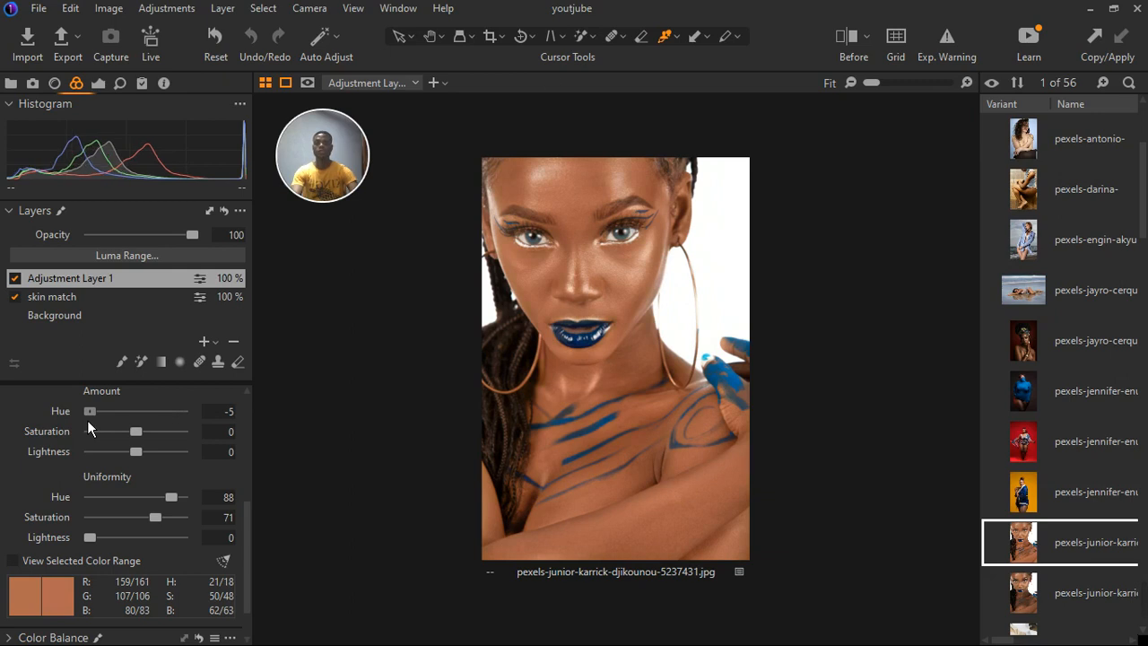
pyautogui.moveTo(87, 419); pyautogui.dragTo(165, 422)
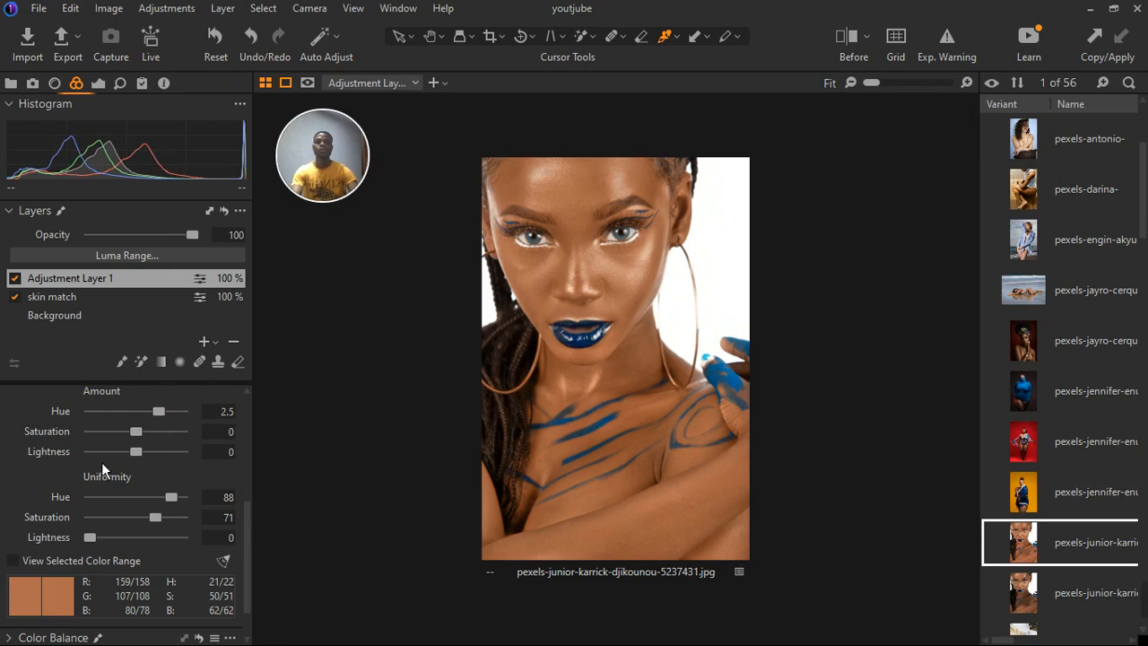
pyautogui.moveTo(154, 439); pyautogui.dragTo(158, 438)
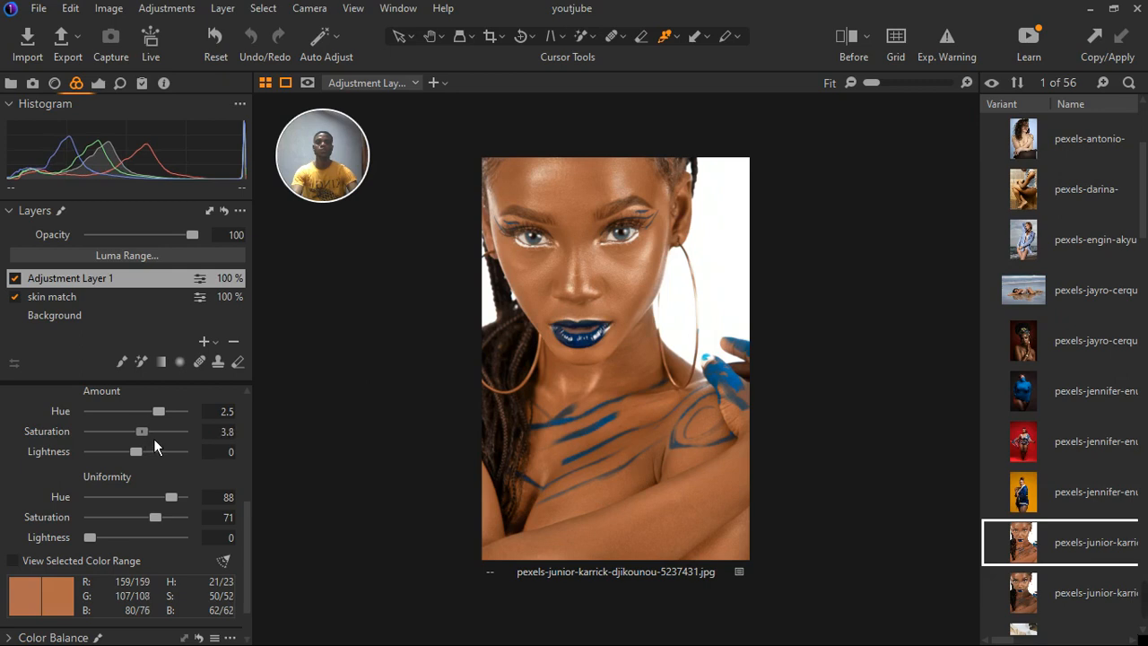
# - Add a new filled adjustment layer and rename Adjustment Layer 1 as "full skin blend"
pyautogui.click(208, 342)
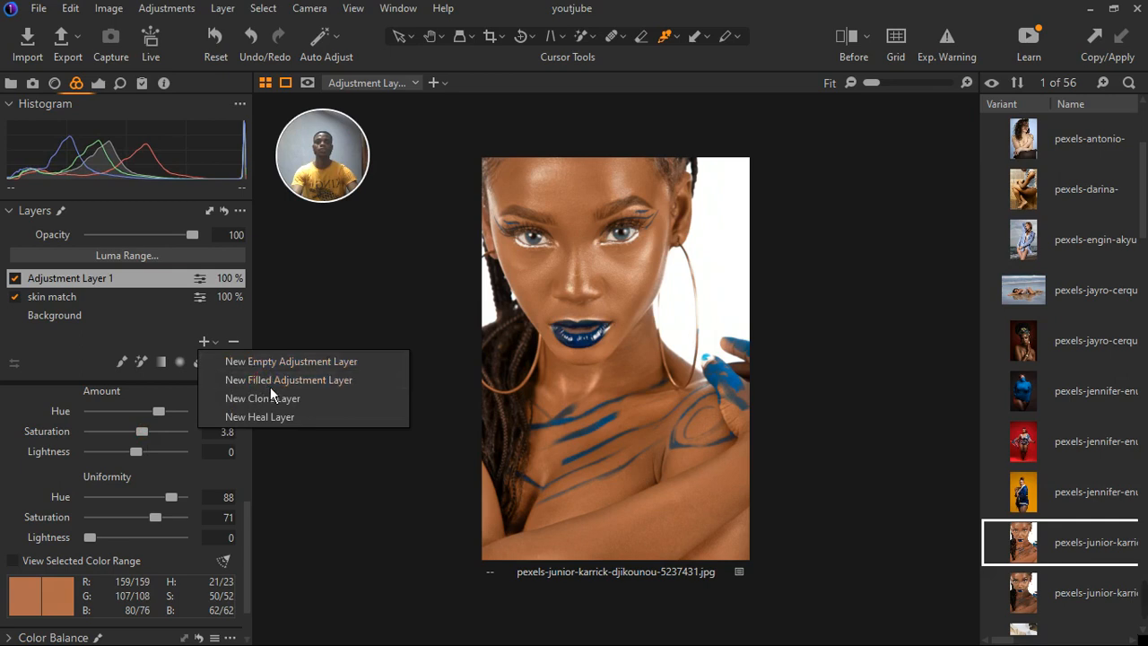
pyautogui.click(270, 386)
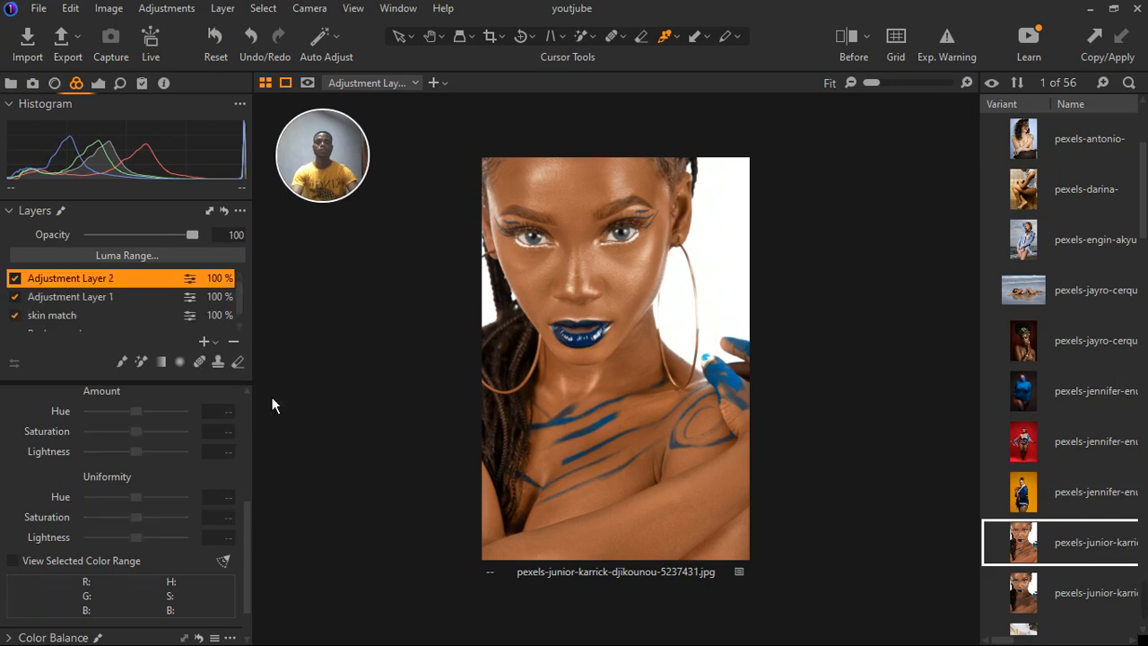
pyautogui.doubleClick(58, 297)
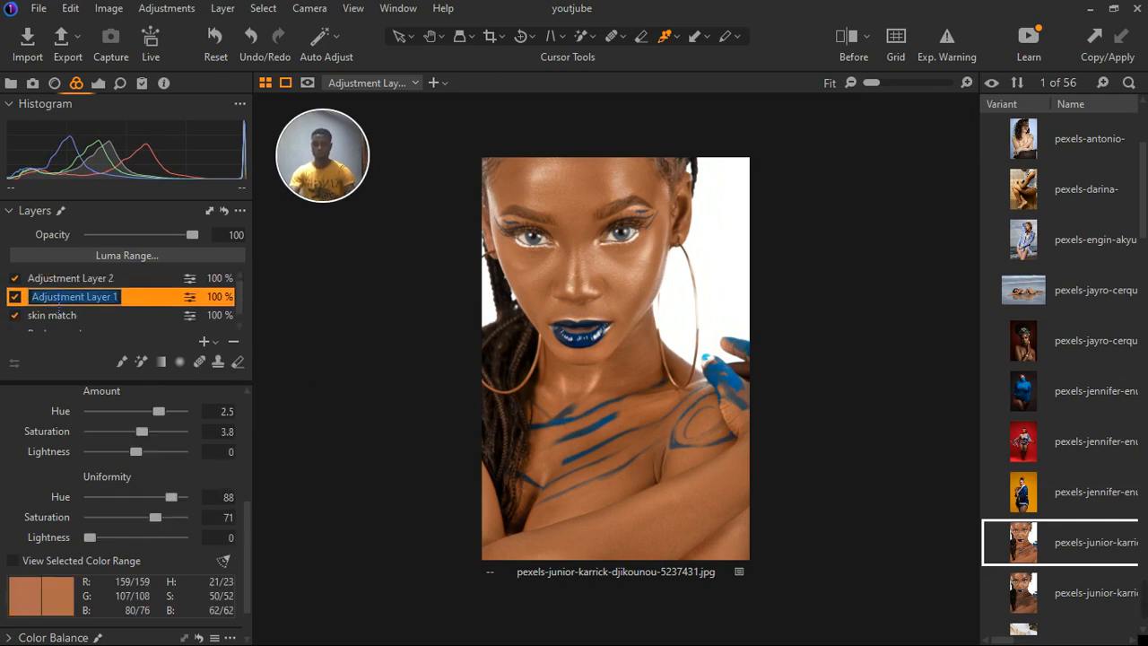
pyautogui.write('full ski')
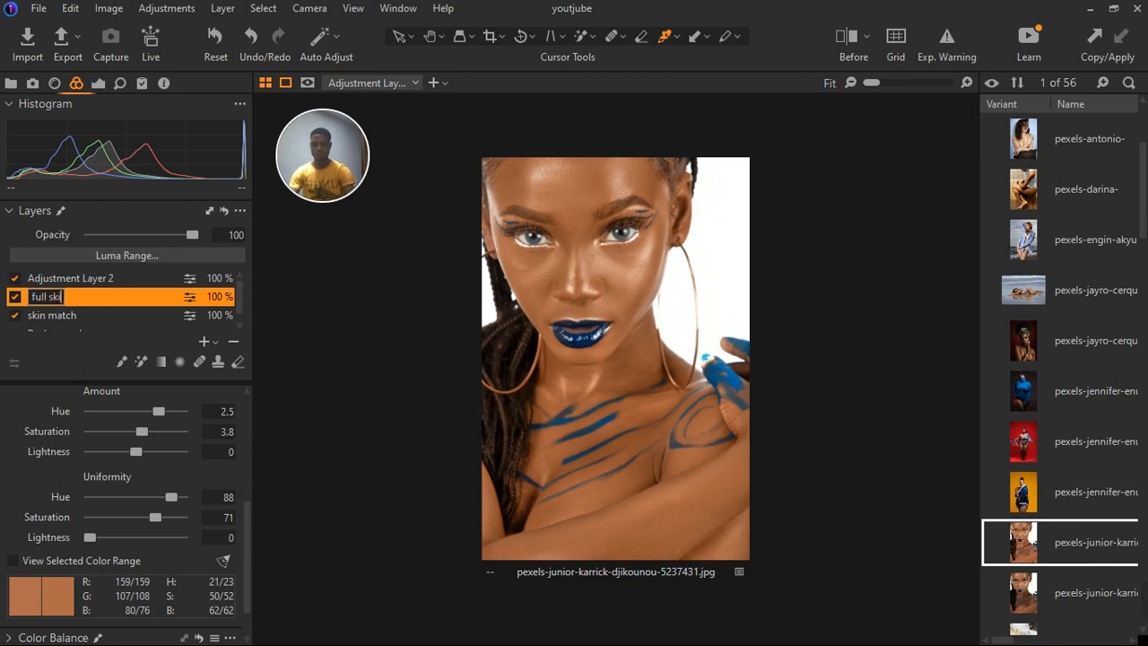
pyautogui.write('n blend')
pyautogui.press('Return')
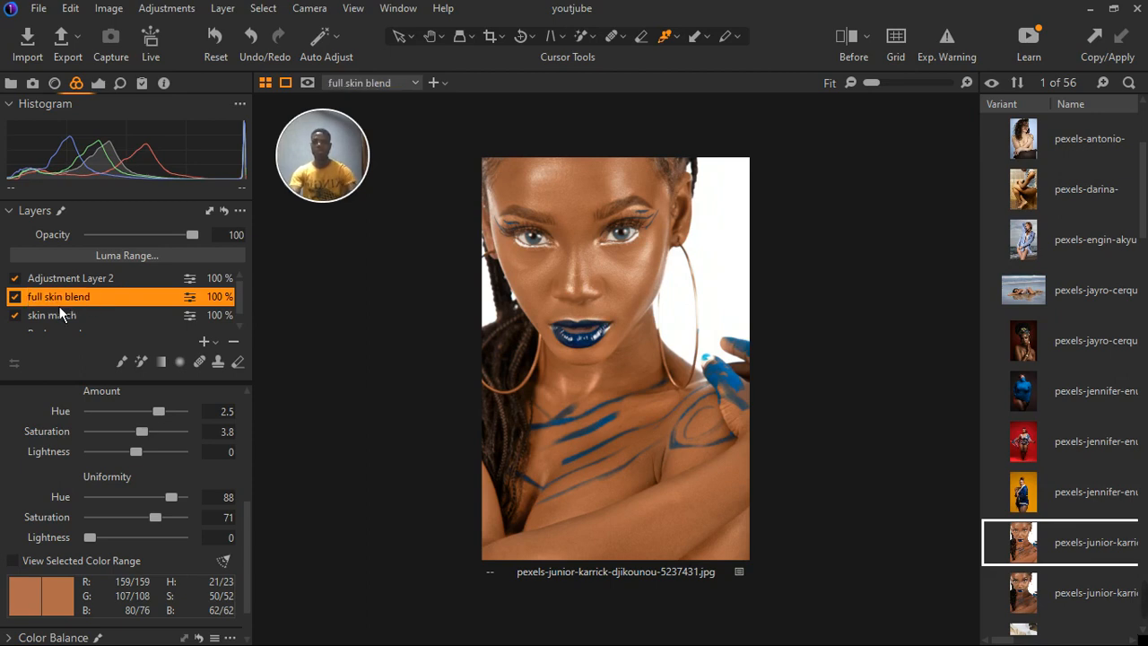
# - Rename the topmost adjustment layer as "full adjusment" and bring up its exposure and High Dynamic Range adjustments
pyautogui.click(72, 277)
pyautogui.doubleClick(71, 278)
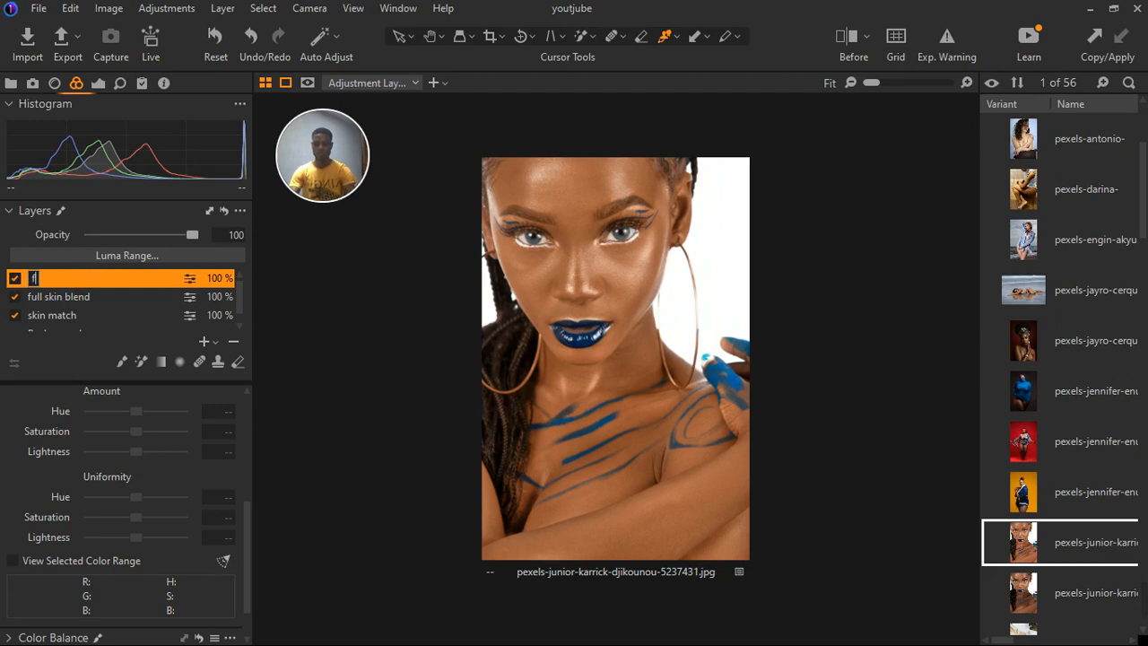
pyautogui.write('full adjusment')
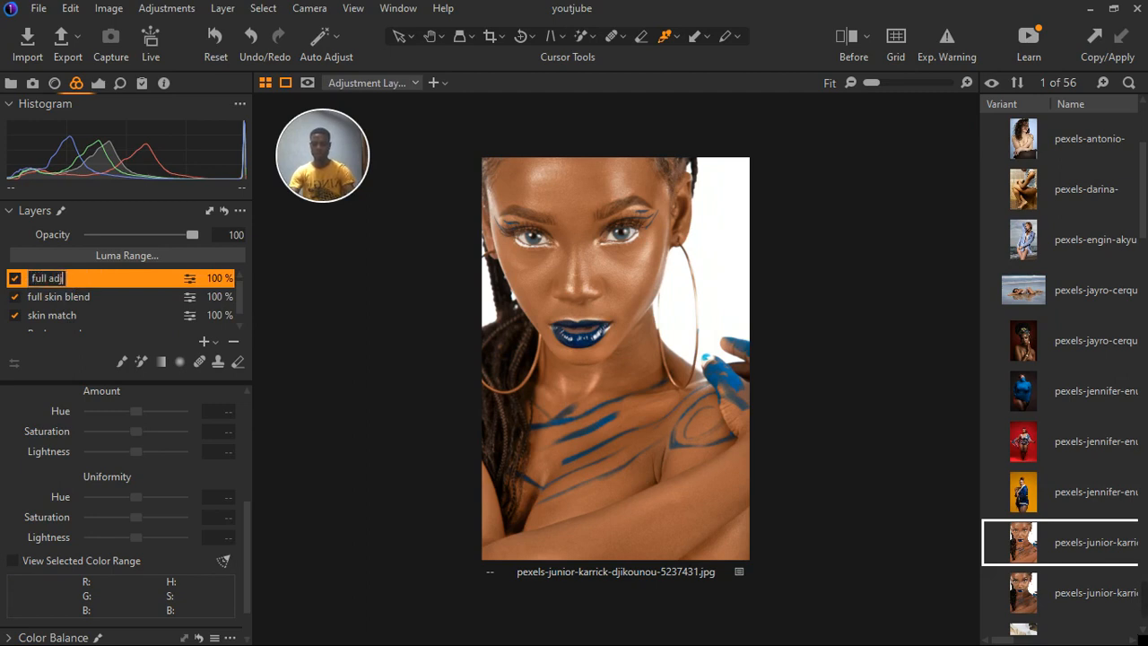
pyautogui.press('Return')
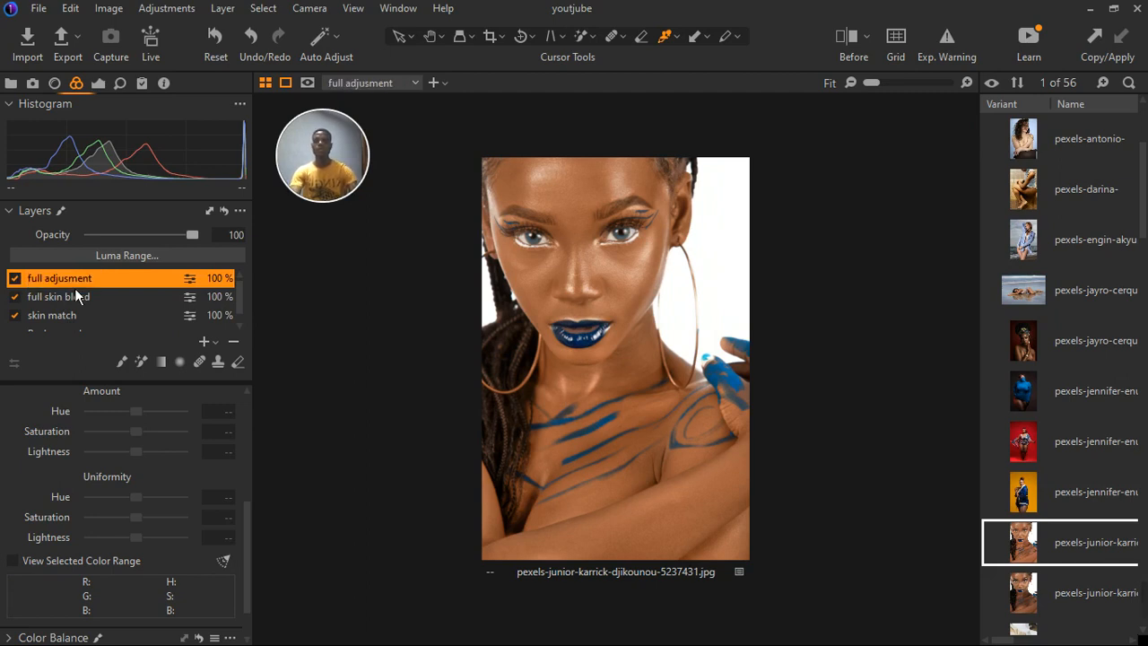
pyautogui.click(98, 84)
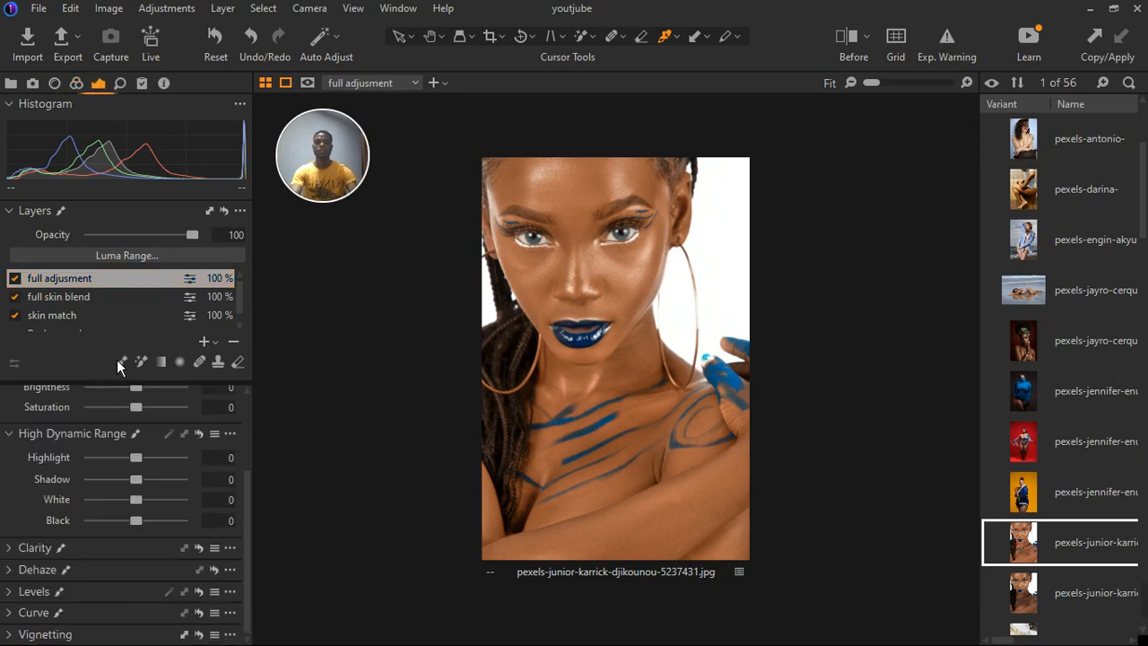
# - Set the "full adjusment" layer's High Dynamic Range to highlight 20, shadow -9, white 16 and black -11
pyautogui.moveTo(147, 466); pyautogui.dragTo(136, 527)
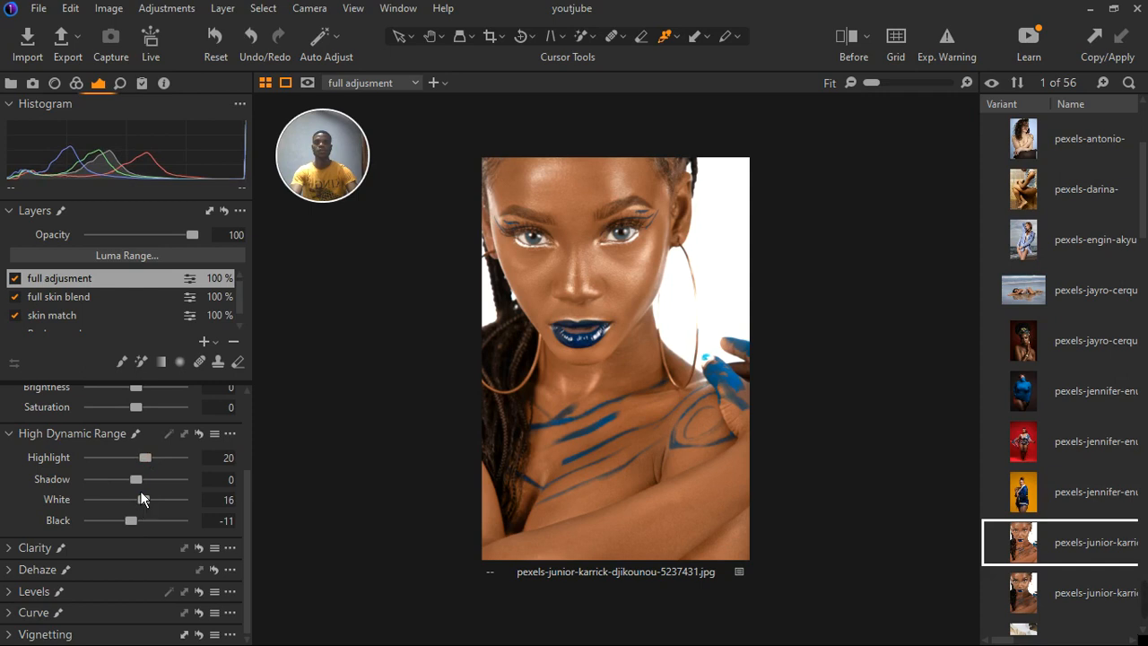
pyautogui.moveTo(141, 492); pyautogui.dragTo(139, 493)
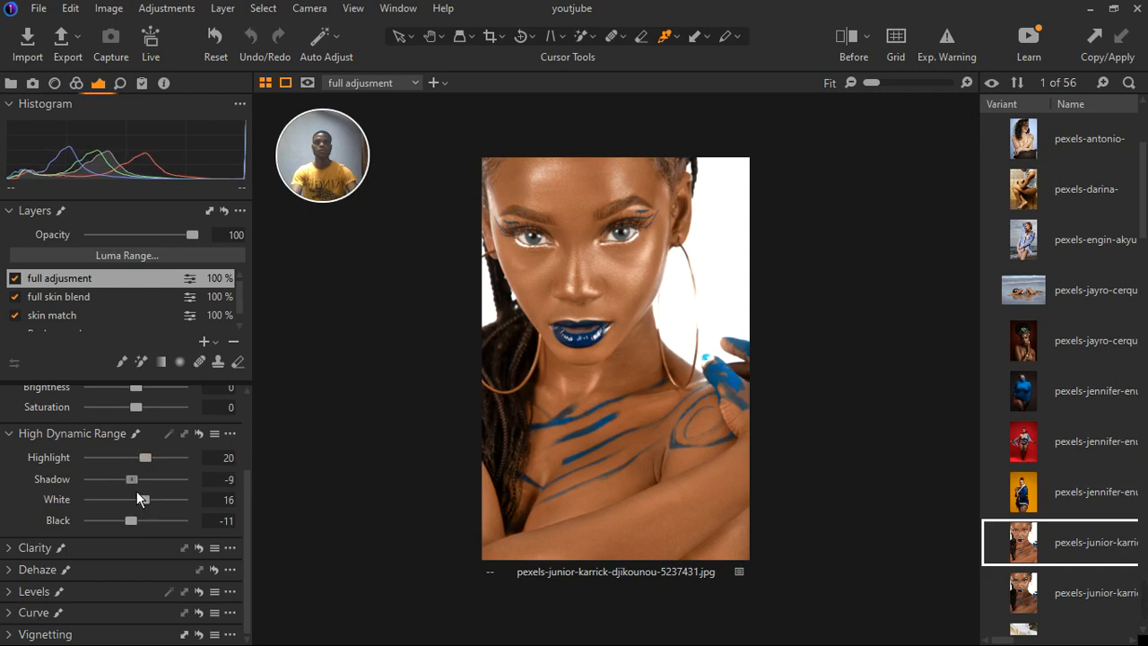
pyautogui.click(136, 490)
pyautogui.click(24, 437)
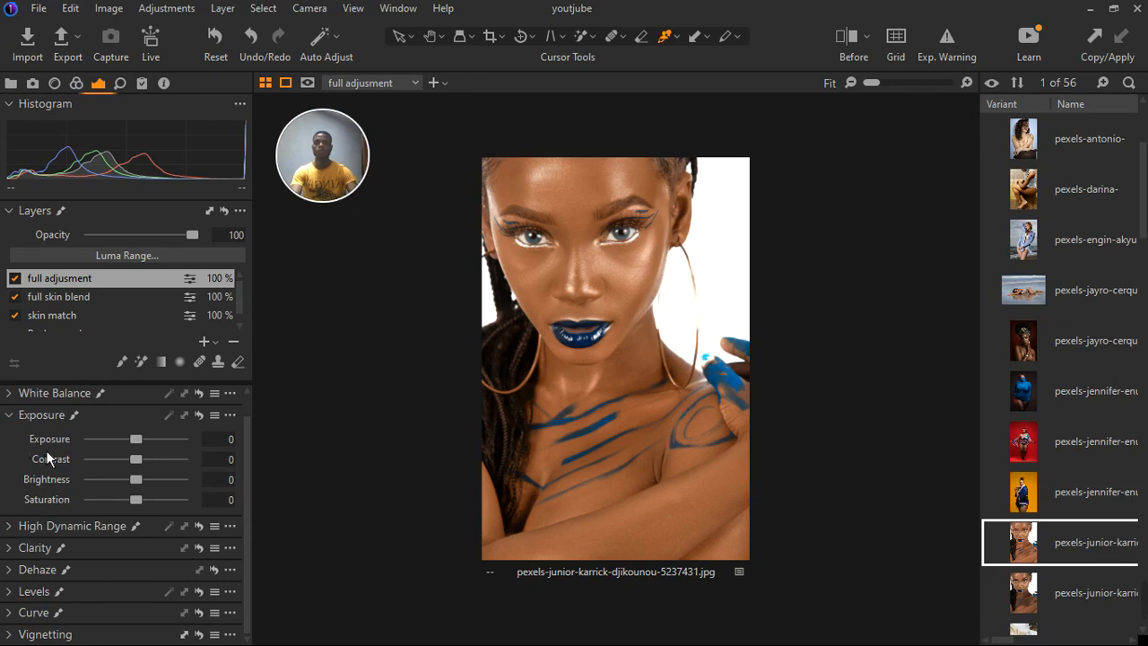
# - Set the "full adjusment" layer's structure to 29 with the Natural clarity method and its saturation to 15
pyautogui.click(8, 546)
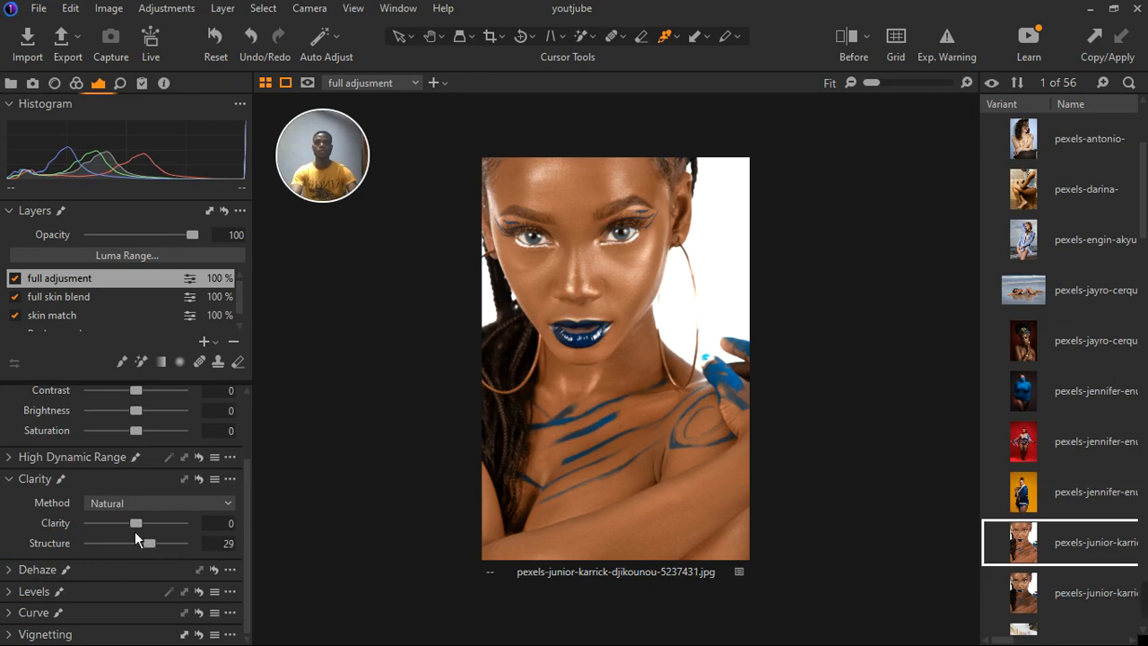
pyautogui.click(8, 478)
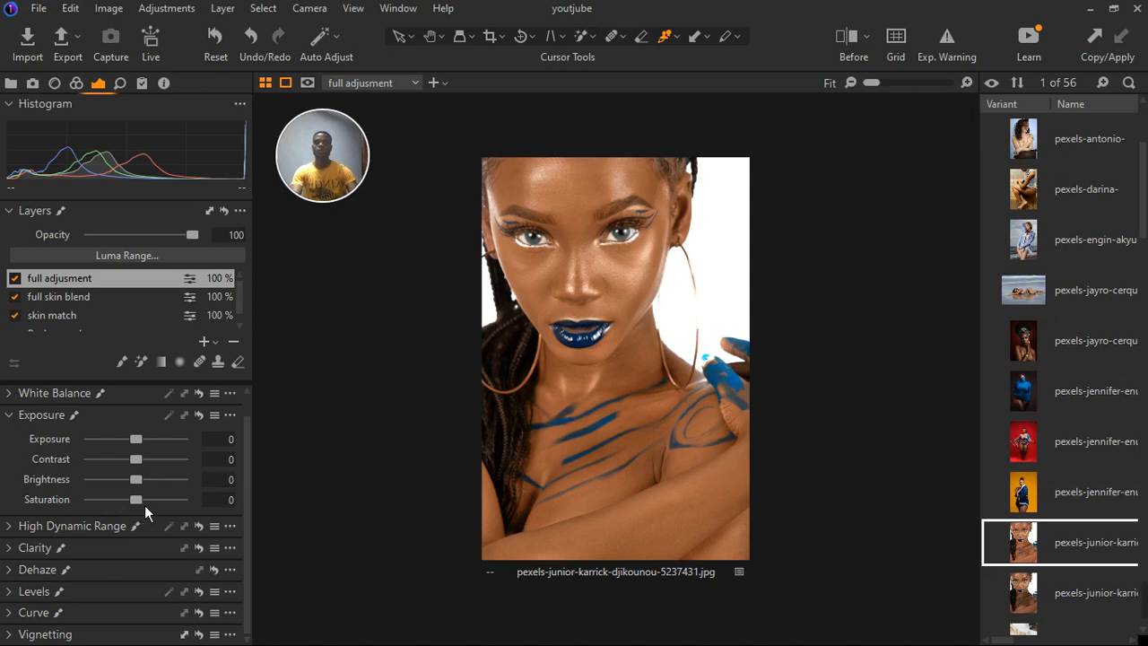
pyautogui.moveTo(145, 506); pyautogui.dragTo(153, 508)
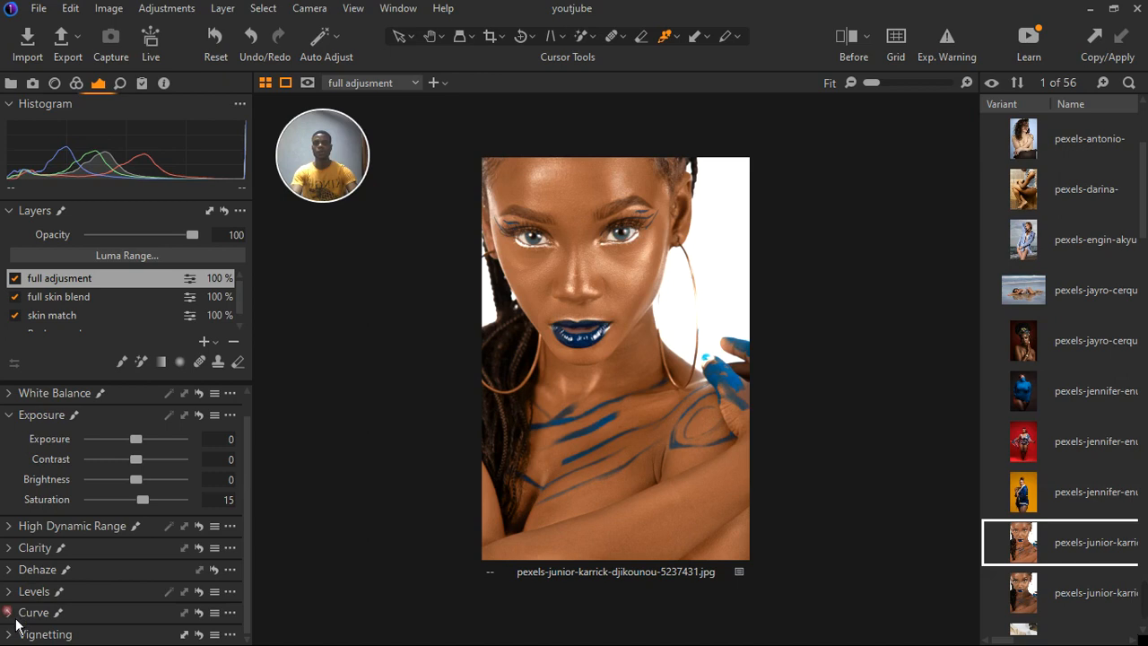
# - Shape the layer's RGB curve with a slightly lowered shadow point and a highlight point raised to input 224, output 229
pyautogui.click(78, 612)
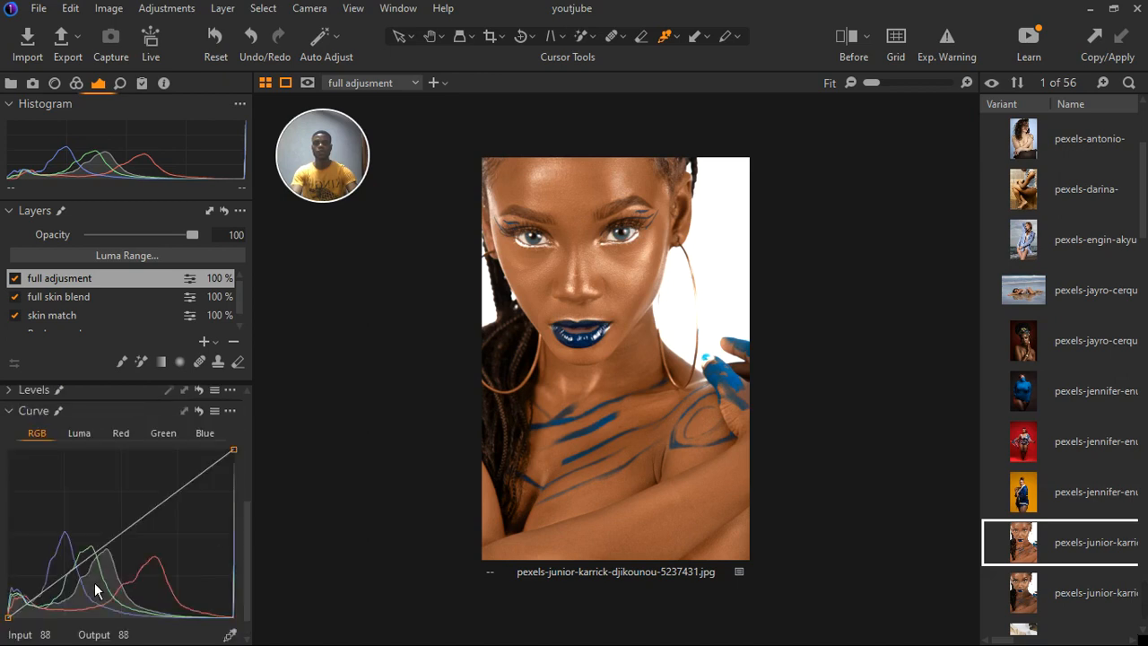
pyautogui.scroll(-1, 95, 584)
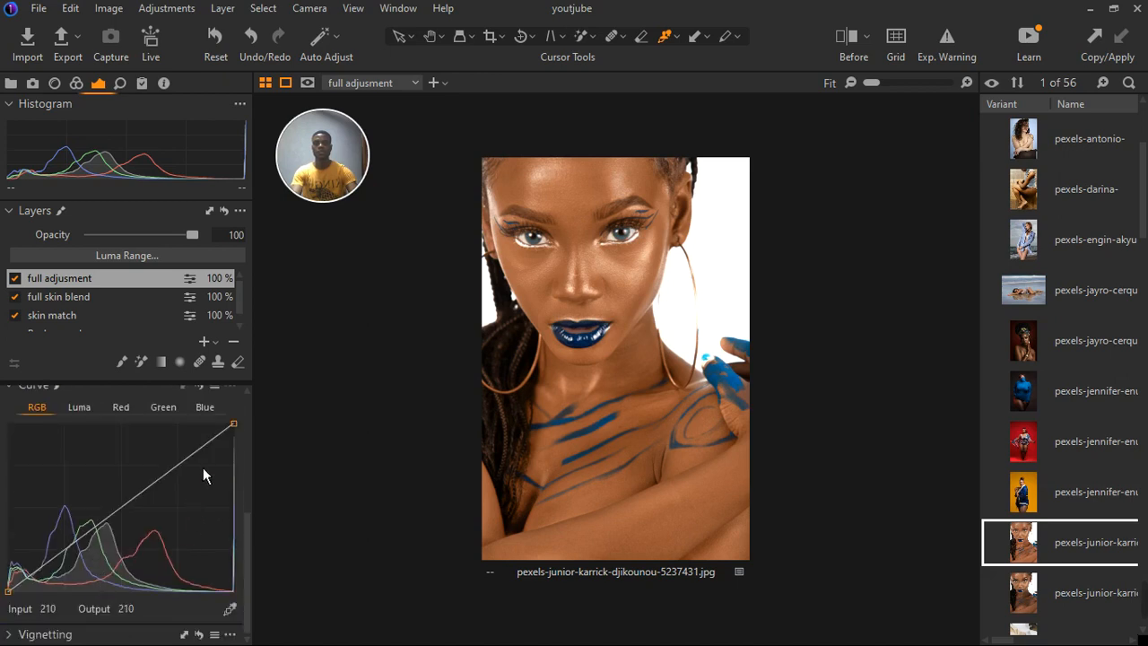
pyautogui.moveTo(198, 456); pyautogui.dragTo(189, 477)
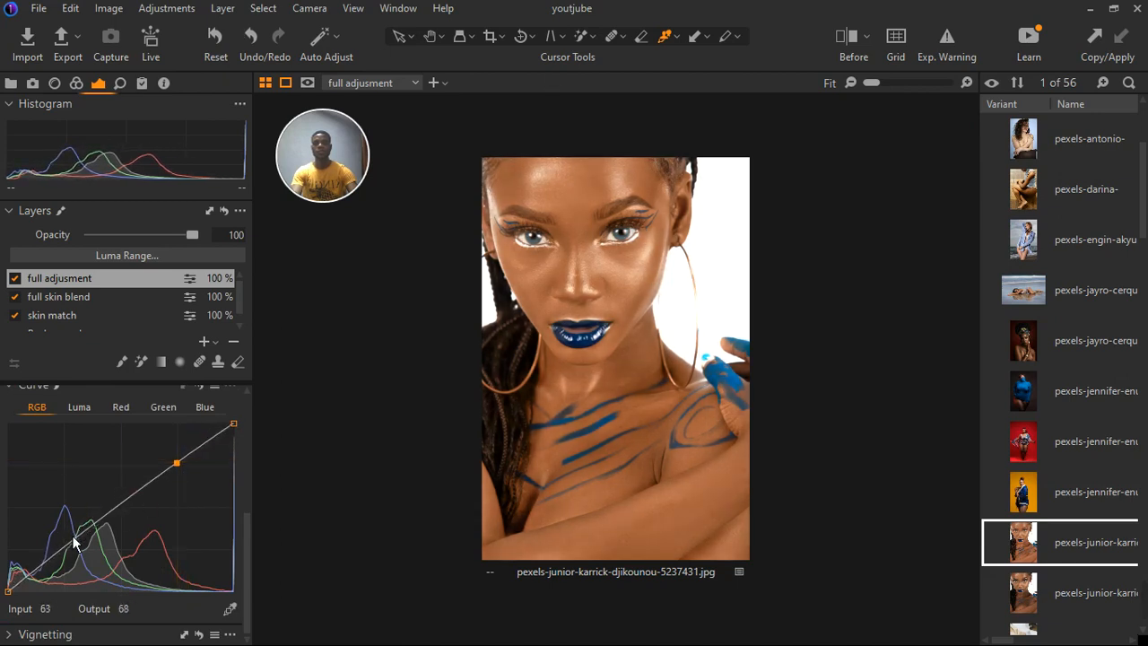
pyautogui.moveTo(77, 552); pyautogui.dragTo(83, 561)
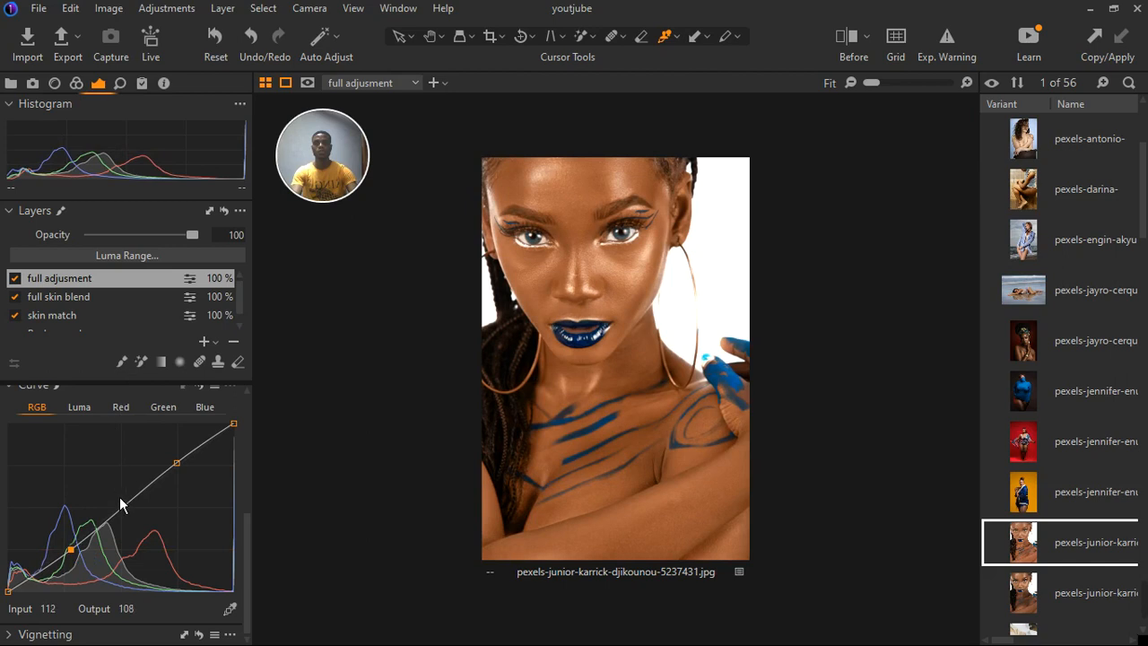
pyautogui.moveTo(177, 463)
pyautogui.mouseDown()
pyautogui.moveTo(188, 459)
pyautogui.moveTo(189, 473)
pyautogui.mouseUp()
pyautogui.moveTo(83, 558); pyautogui.dragTo(83, 562)
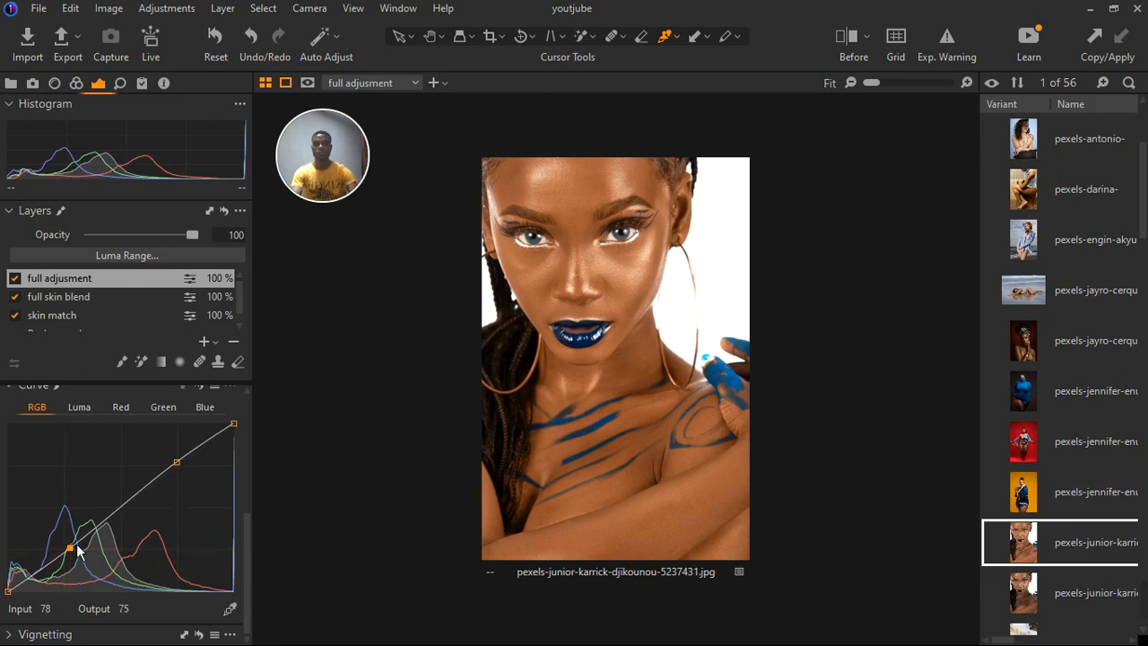
pyautogui.moveTo(185, 469); pyautogui.dragTo(221, 455)
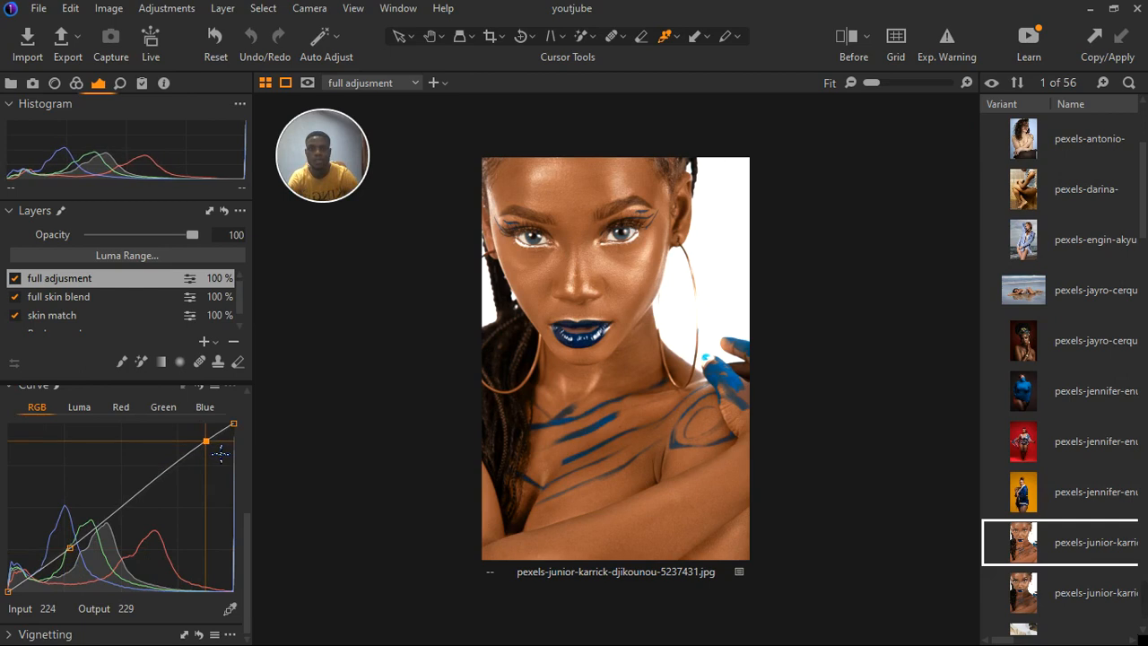
# - Compare the portrait with the "full adjusment" layer switched off and on
pyautogui.click(27, 284)
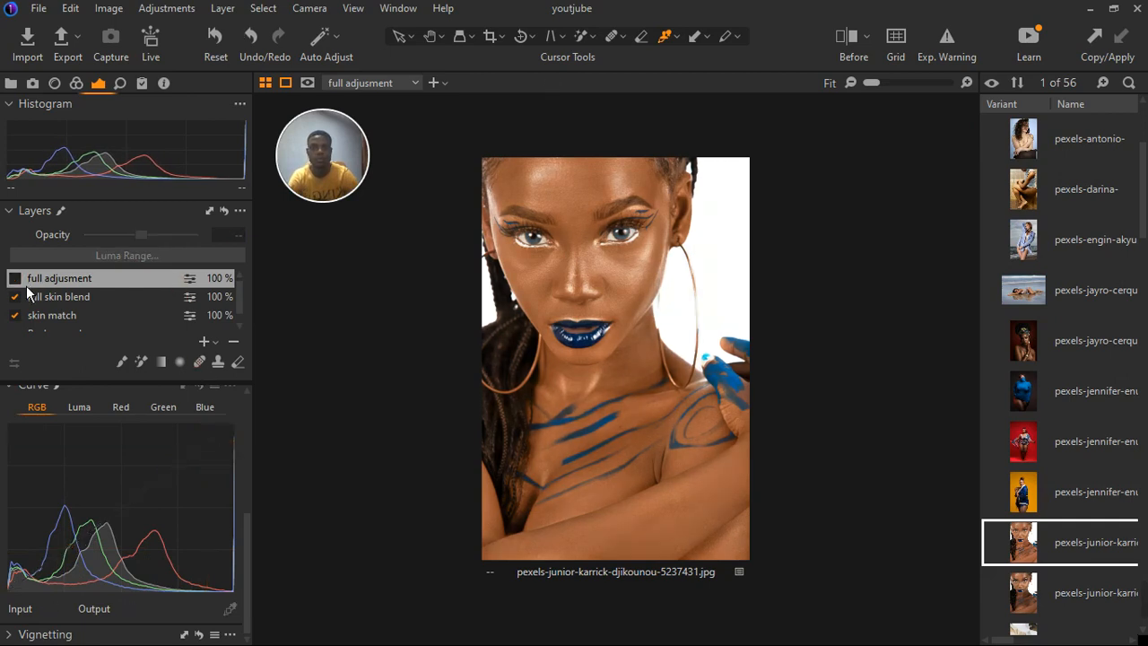
pyautogui.click(27, 283)
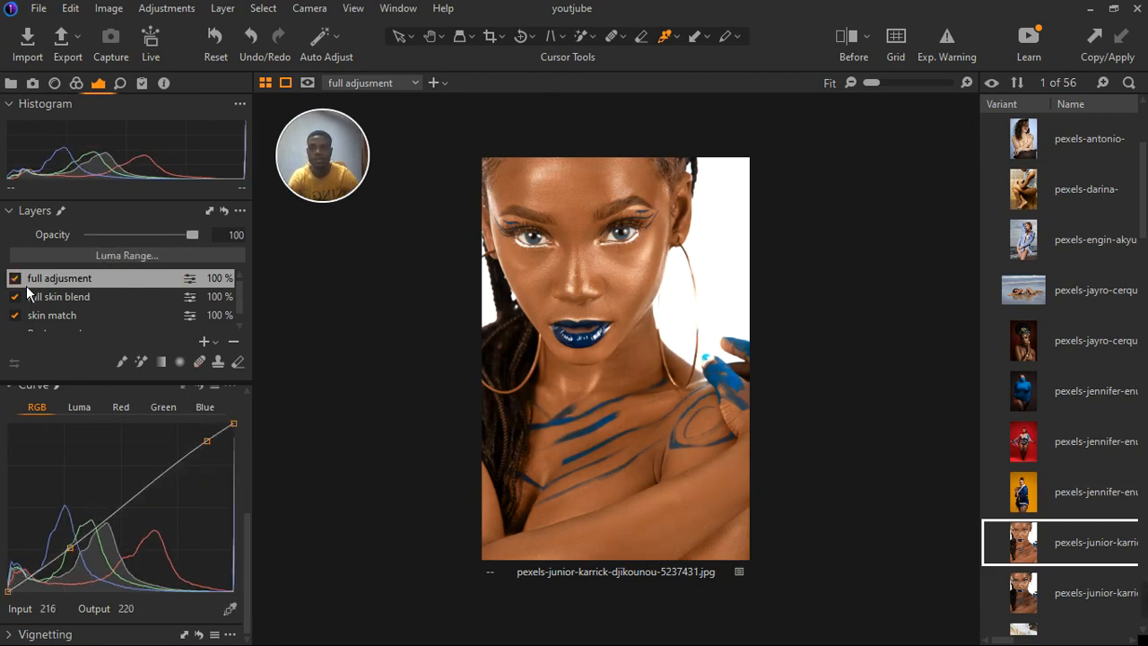
pyautogui.click(26, 285)
pyautogui.click(27, 285)
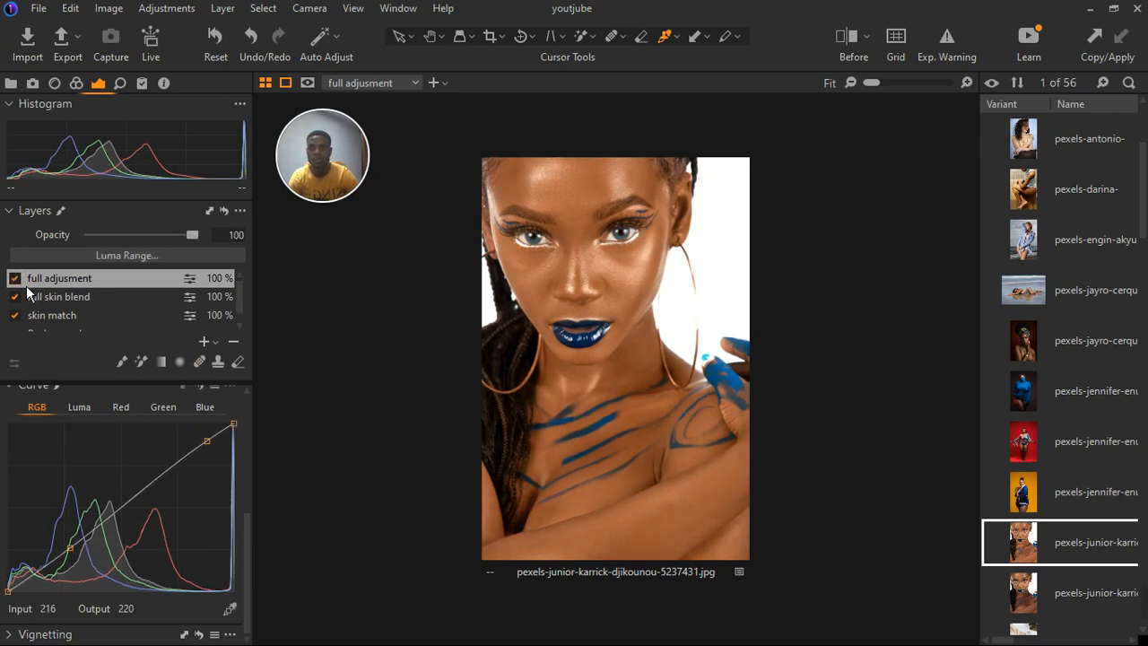
# - Remove the Curve tool from the adjustment tools and collapse the Exposure tool
pyautogui.scroll(1, 123, 447)
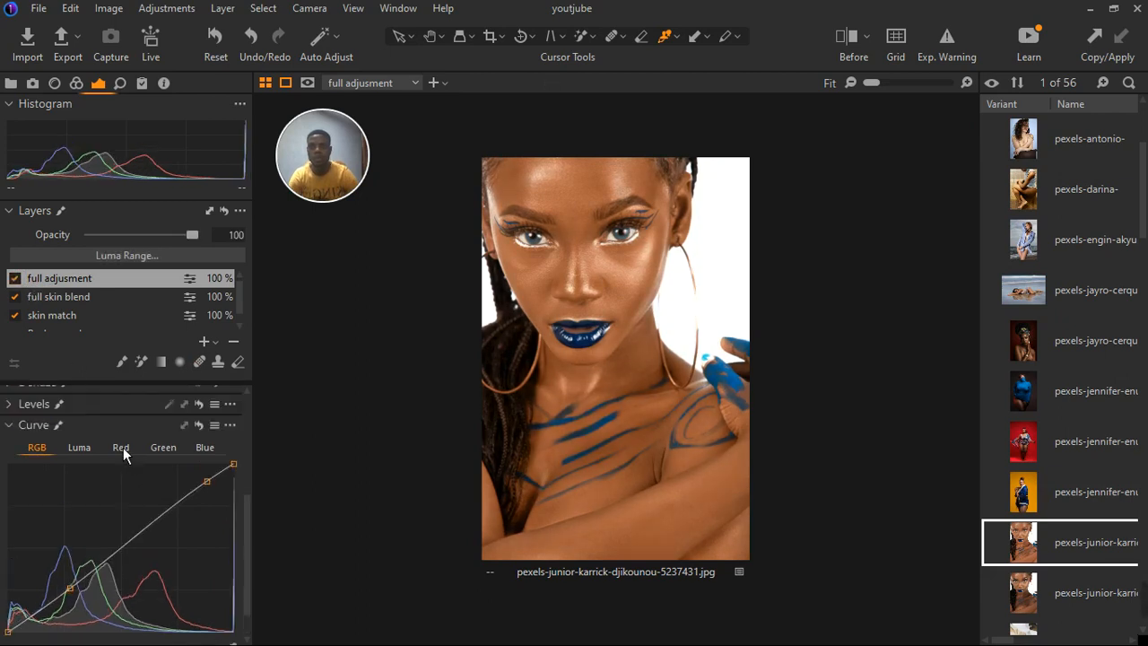
pyautogui.click(234, 430)
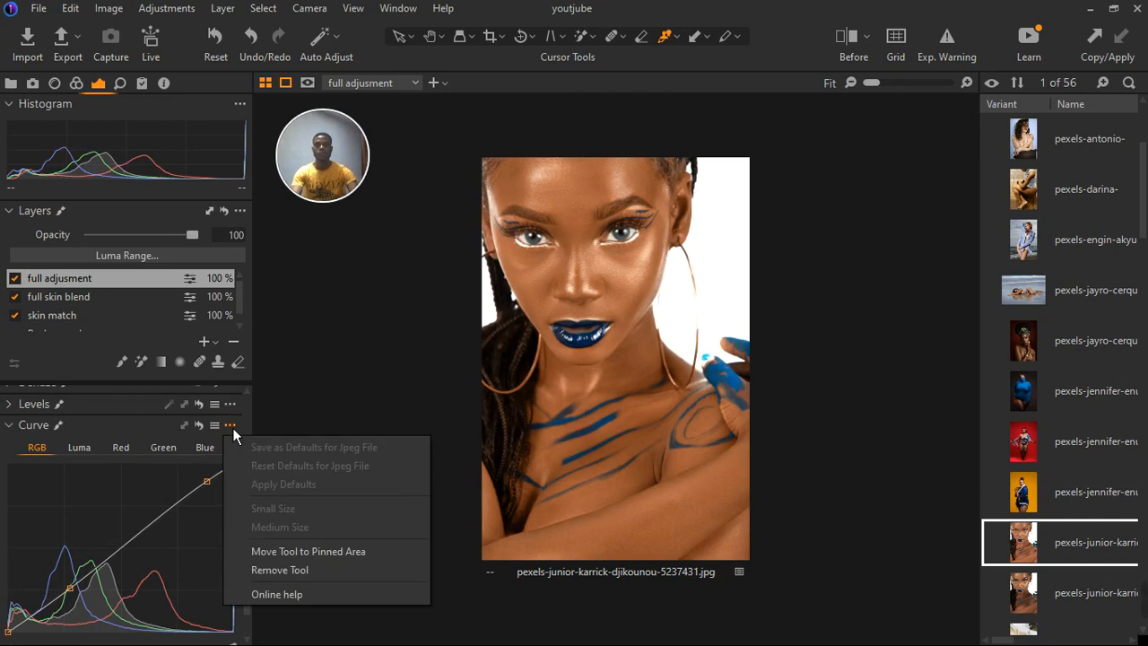
pyautogui.click(282, 571)
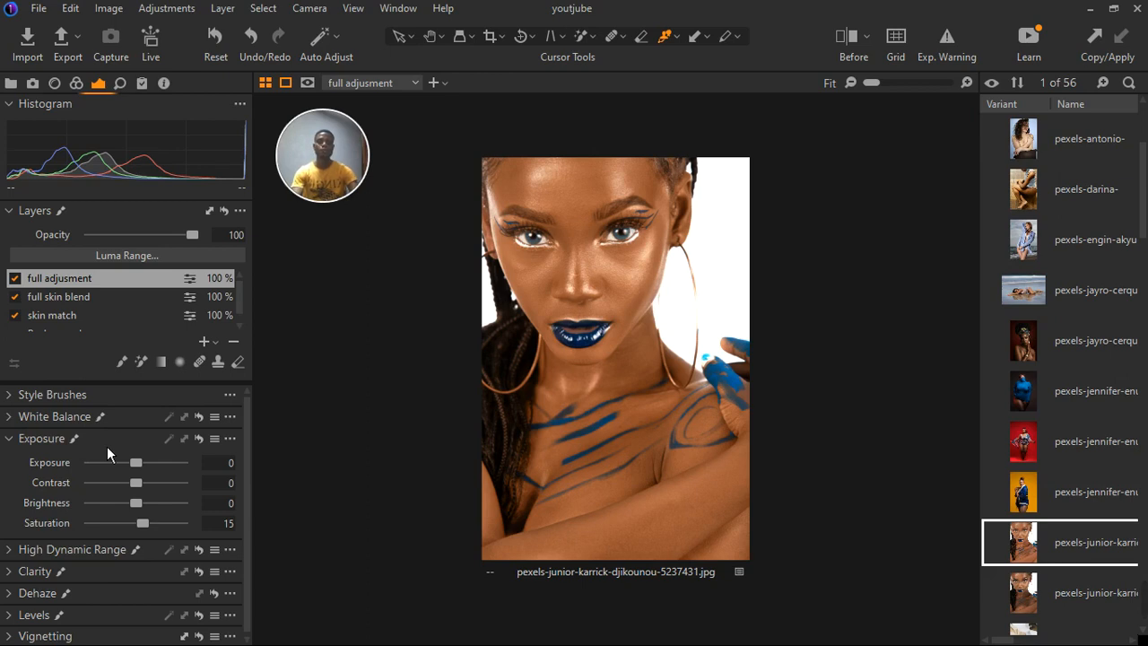
pyautogui.click(139, 441)
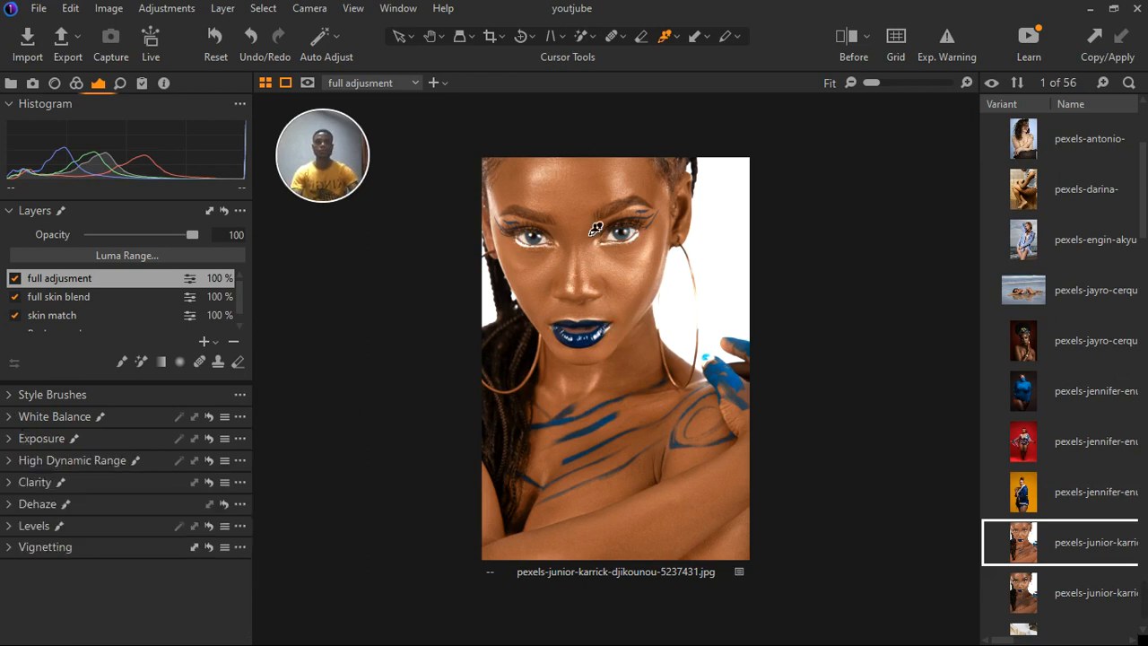
# - Compare the portrait with the "skin match" layer switched off and on
pyautogui.click(15, 315)
pyautogui.click(15, 315)
pyautogui.click(15, 314)
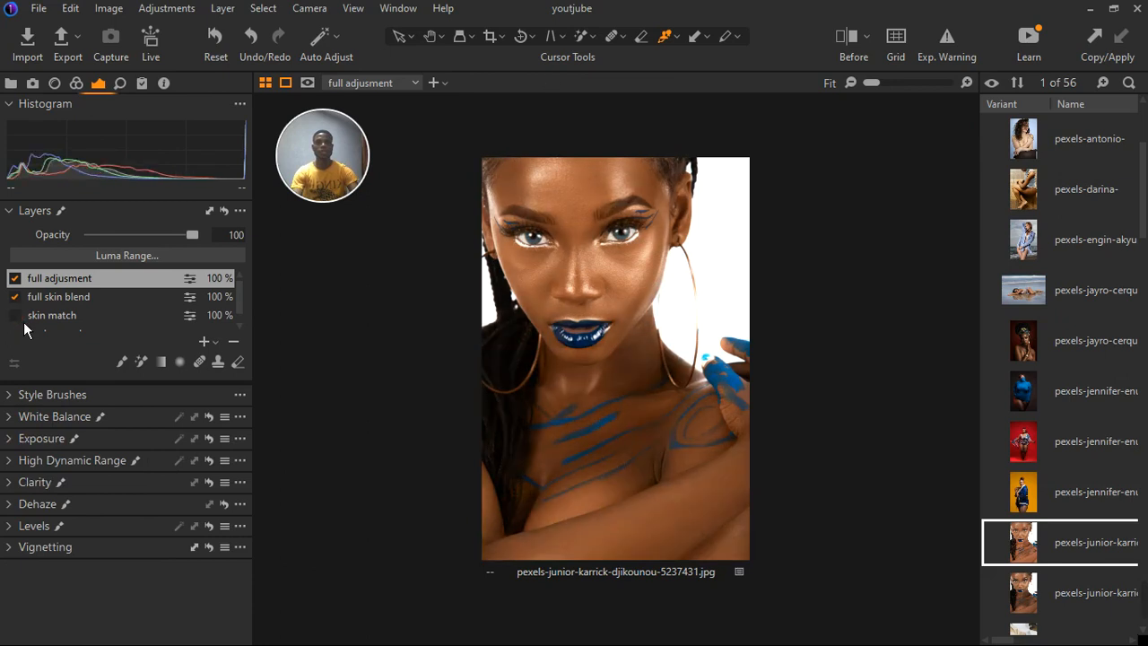
pyautogui.click(15, 315)
# - Show the "full adjusment" mask and erase it over both eyes, the eyebrows and the lips
pyautogui.click(237, 361)
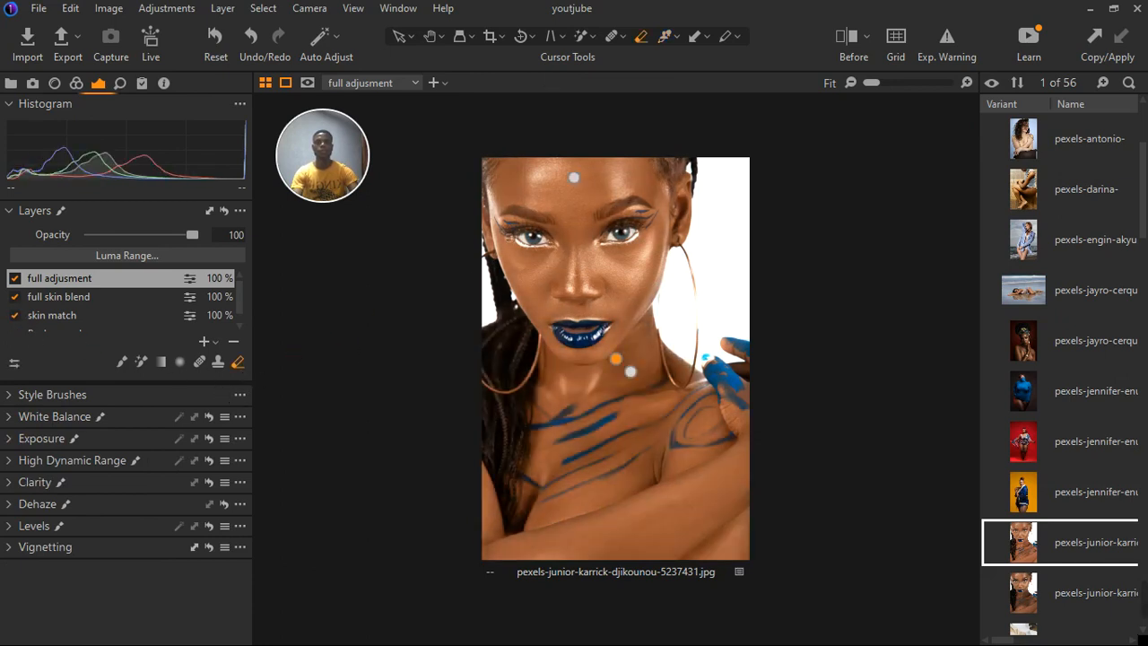
pyautogui.hotkey('ctrl', '+')
pyautogui.press('m')
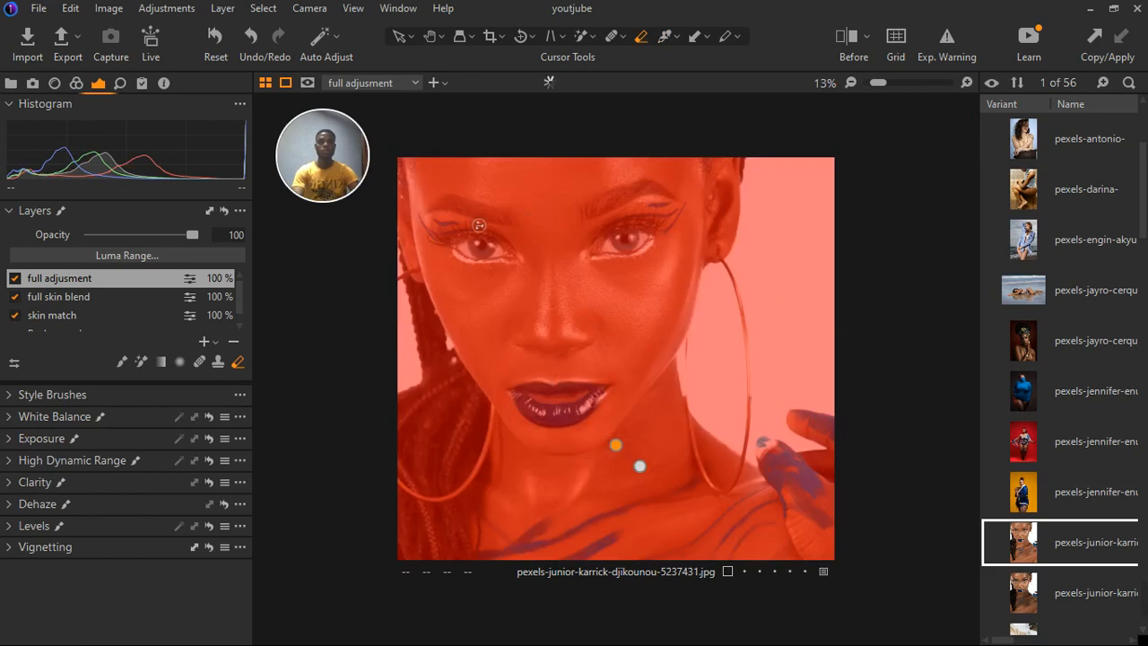
pyautogui.hotkey('ctrl', '+')
pyautogui.hotkey('ctrl', '-')
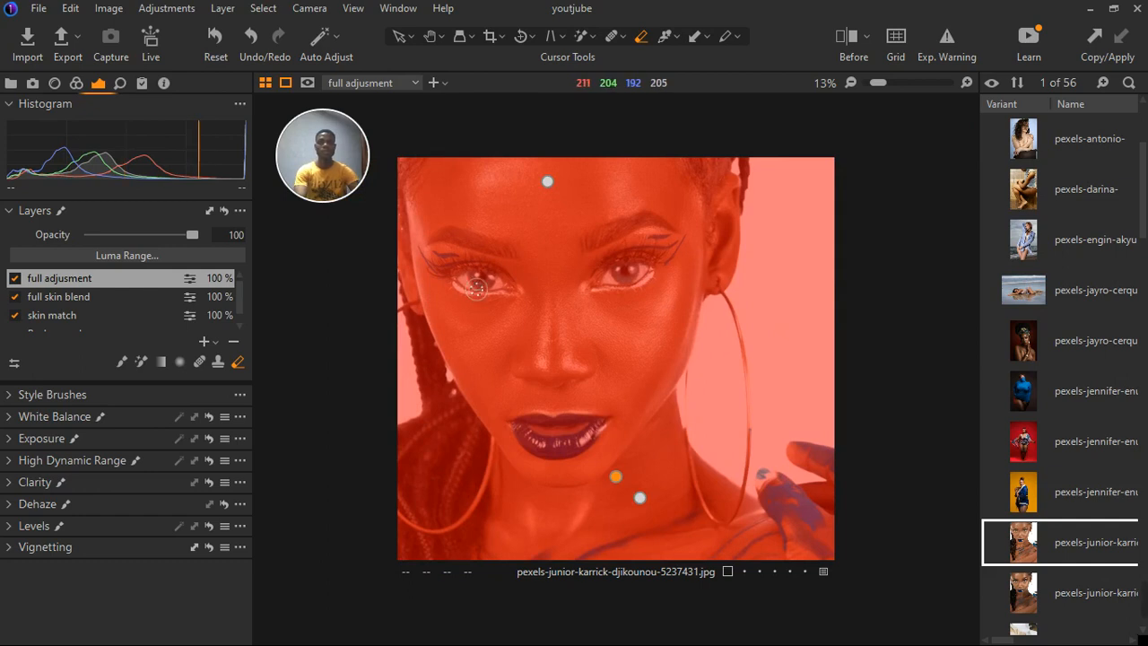
pyautogui.moveTo(466, 301)
pyautogui.mouseDown()
pyautogui.moveTo(517, 298)
pyautogui.moveTo(459, 296)
pyautogui.moveTo(463, 265)
pyautogui.moveTo(448, 248)
pyautogui.moveTo(494, 263)
pyautogui.mouseUp()
pyautogui.moveTo(614, 258)
pyautogui.mouseDown()
pyautogui.moveTo(677, 238)
pyautogui.moveTo(660, 281)
pyautogui.moveTo(631, 289)
pyautogui.moveTo(661, 271)
pyautogui.moveTo(645, 276)
pyautogui.moveTo(613, 302)
pyautogui.moveTo(655, 288)
pyautogui.moveTo(665, 278)
pyautogui.moveTo(614, 301)
pyautogui.mouseUp()
pyautogui.moveTo(528, 445)
pyautogui.mouseDown()
pyautogui.moveTo(610, 440)
pyautogui.moveTo(599, 425)
pyautogui.moveTo(563, 423)
pyautogui.moveTo(536, 434)
pyautogui.moveTo(547, 454)
pyautogui.mouseUp()
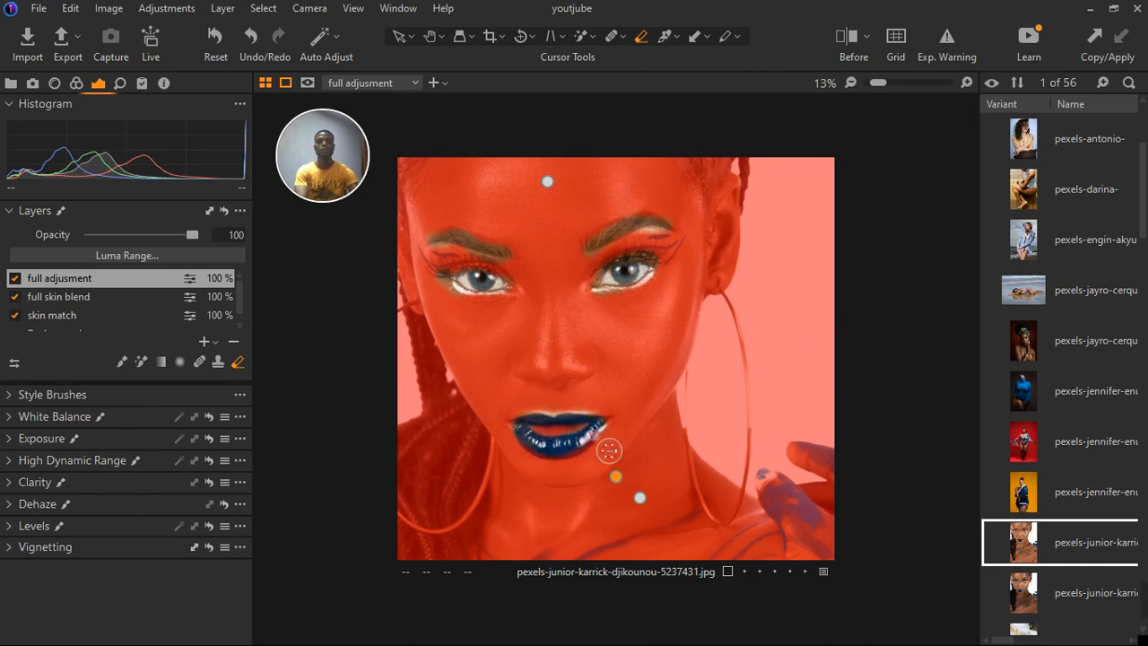
# - Erase the "full adjusment" mask over the blue-painted fingers and a blue chest stripe, and hide the mask overlay
pyautogui.hotkey('ctrl', '0')
pyautogui.hotkey('ctrl', '+')
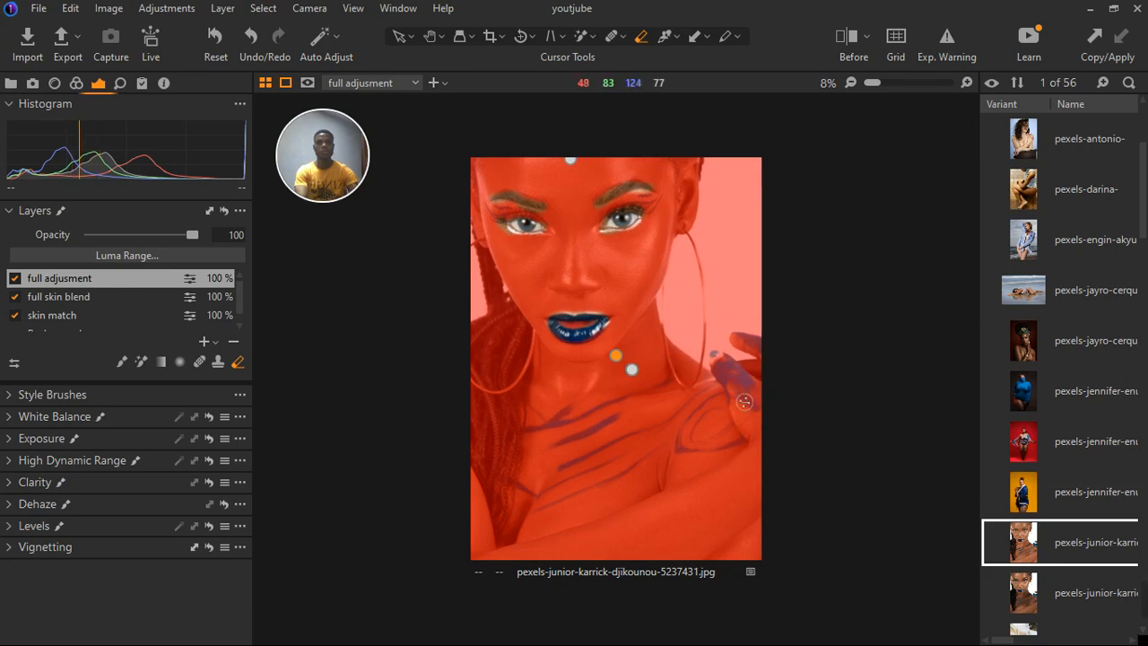
pyautogui.hotkey('ctrl', '0')
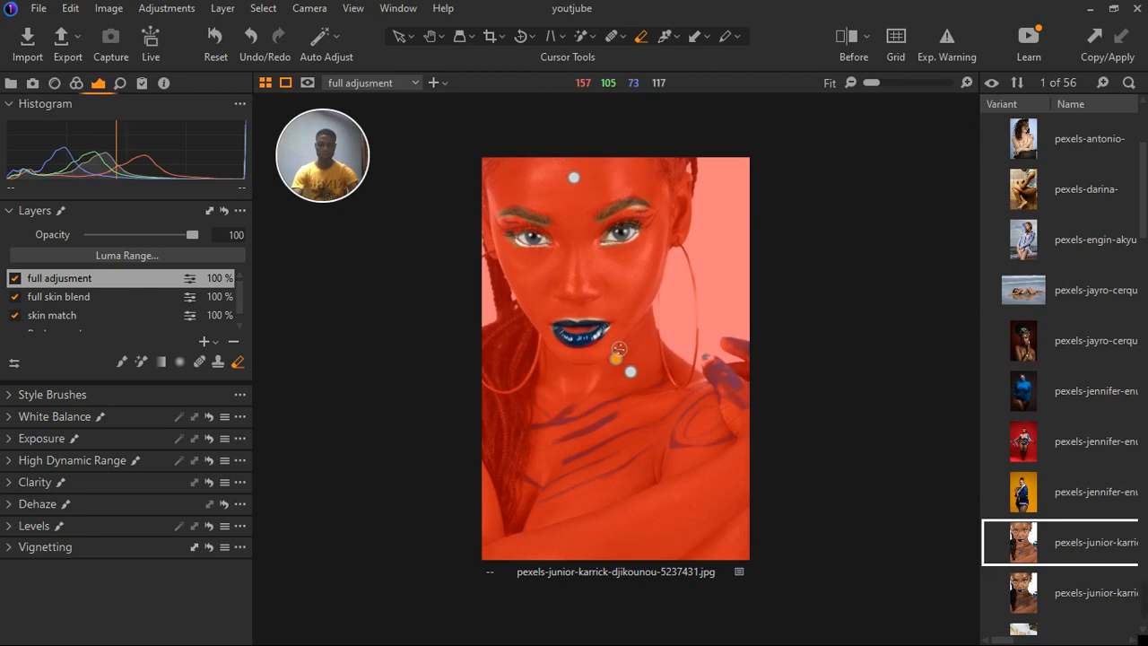
pyautogui.press('m')
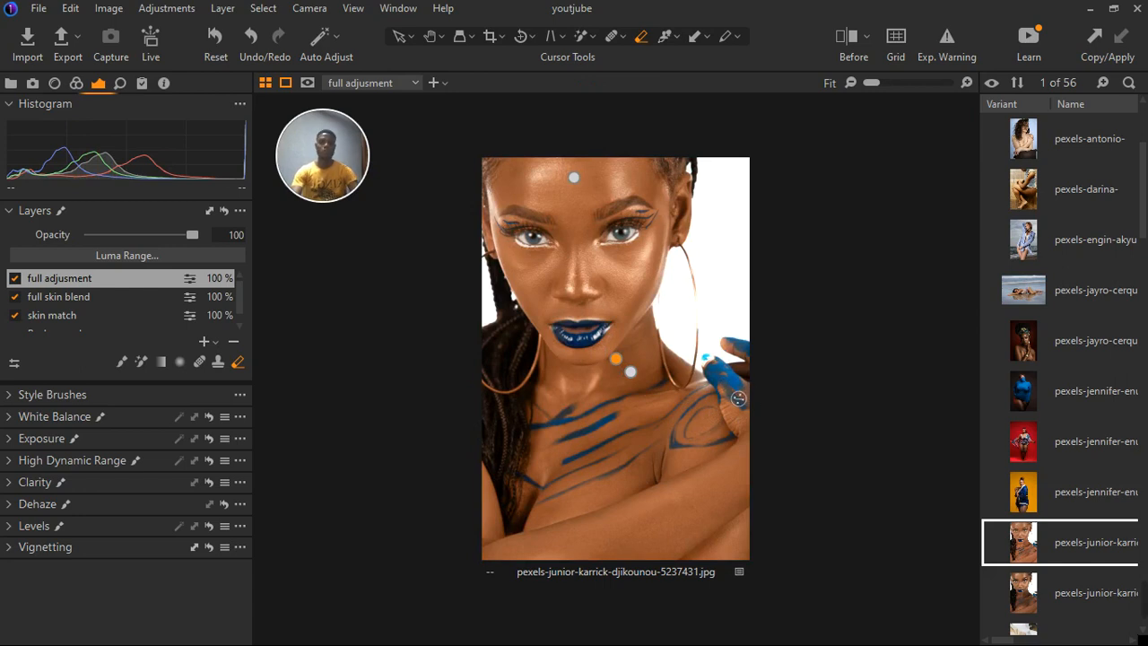
pyautogui.press('m')
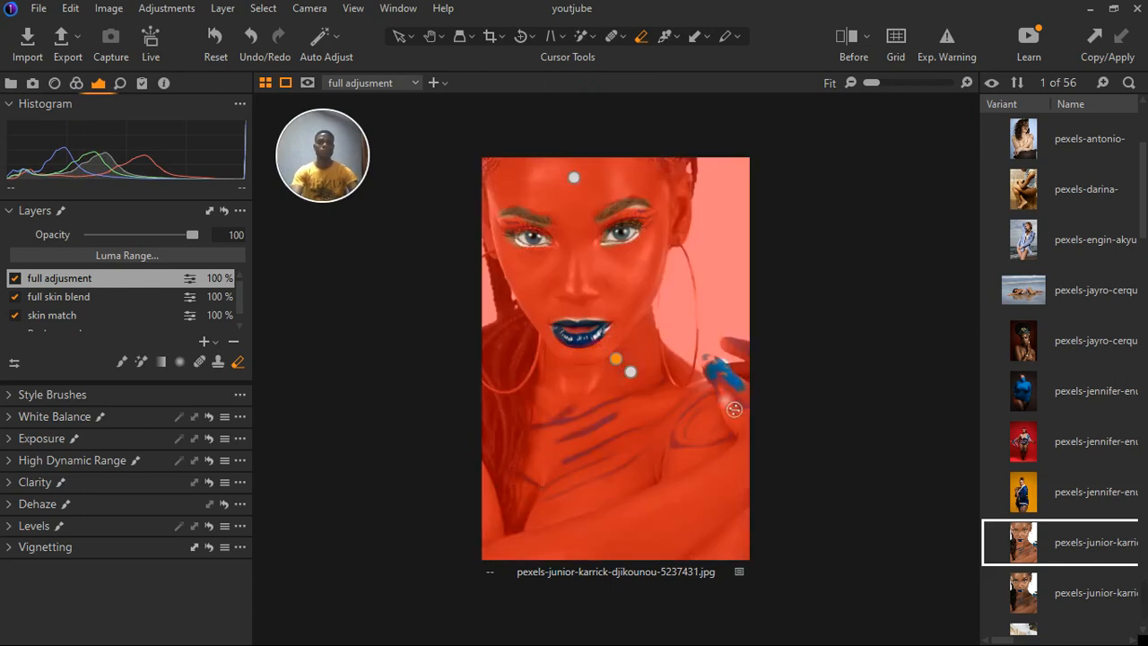
pyautogui.moveTo(752, 418); pyautogui.dragTo(741, 406)
pyautogui.moveTo(577, 445); pyautogui.dragTo(622, 430)
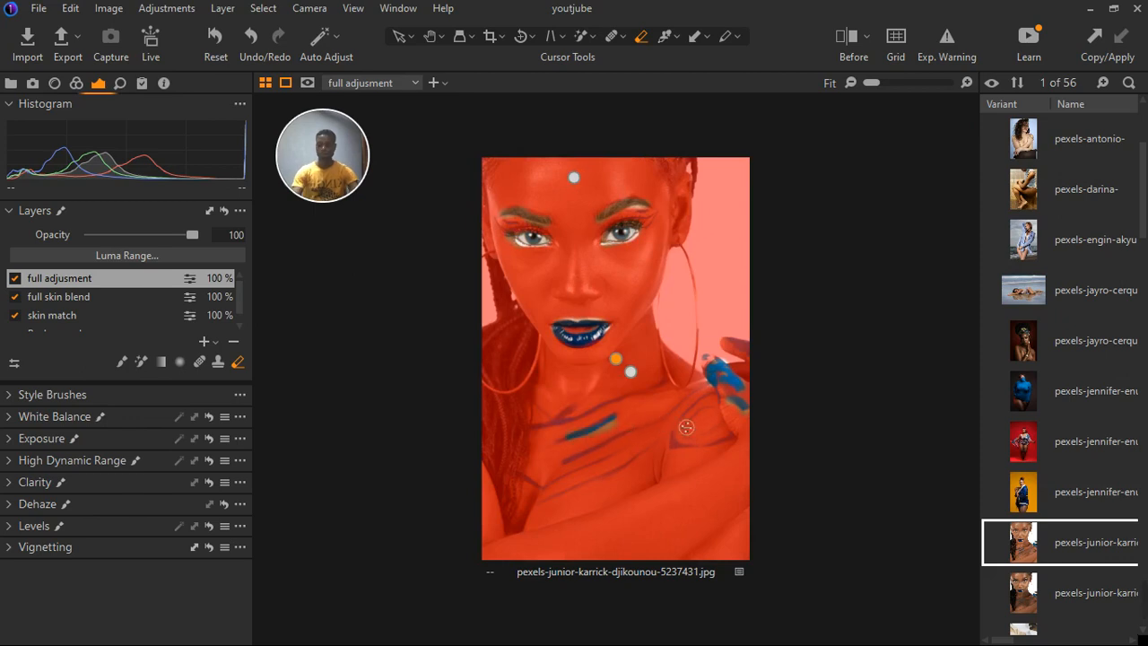
pyautogui.press('m')
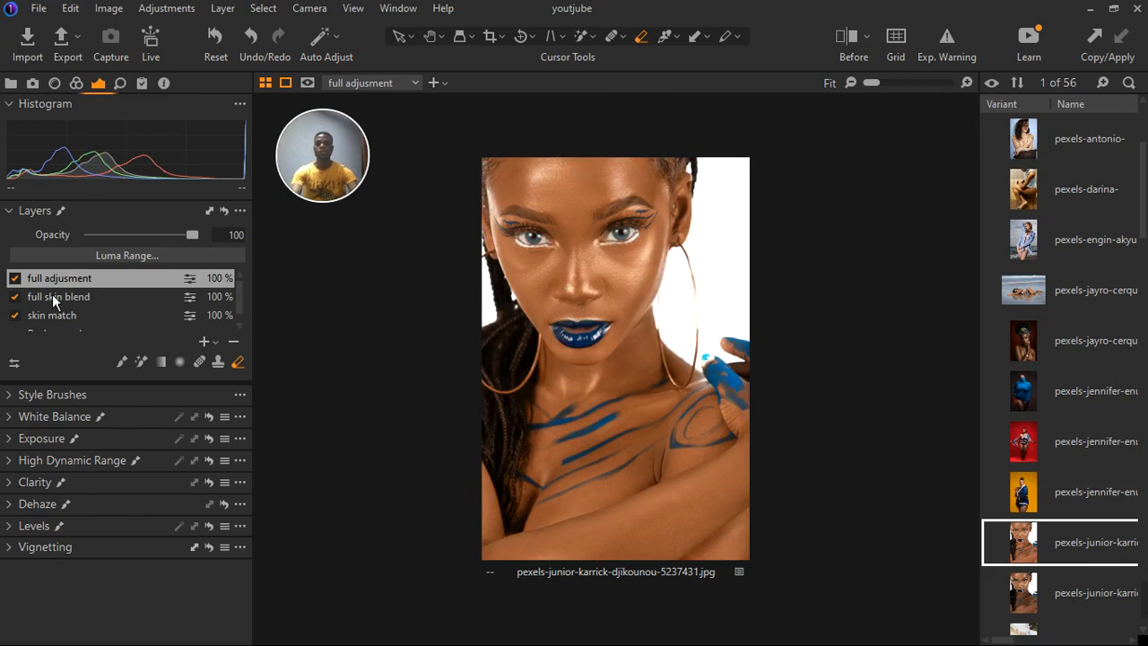
# - Compare the portrait before and after editing in split view, with the "full adjusment" layer both on and off
pyautogui.click(15, 278)
pyautogui.click(16, 278)
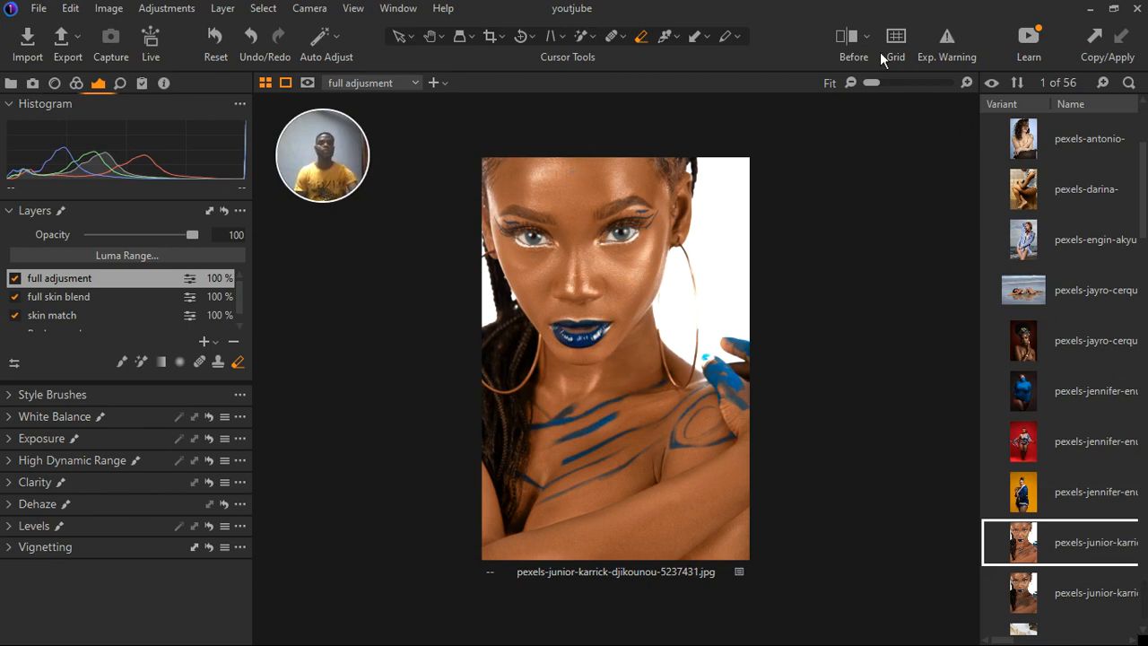
pyautogui.click(853, 46)
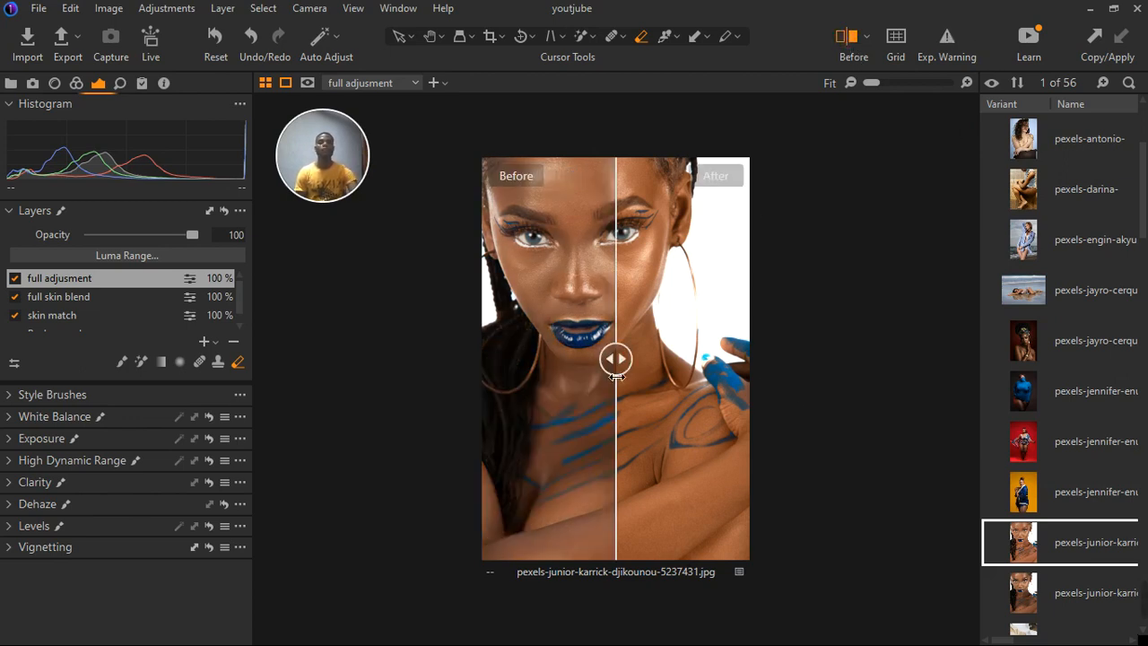
pyautogui.moveTo(615, 374); pyautogui.dragTo(456, 375)
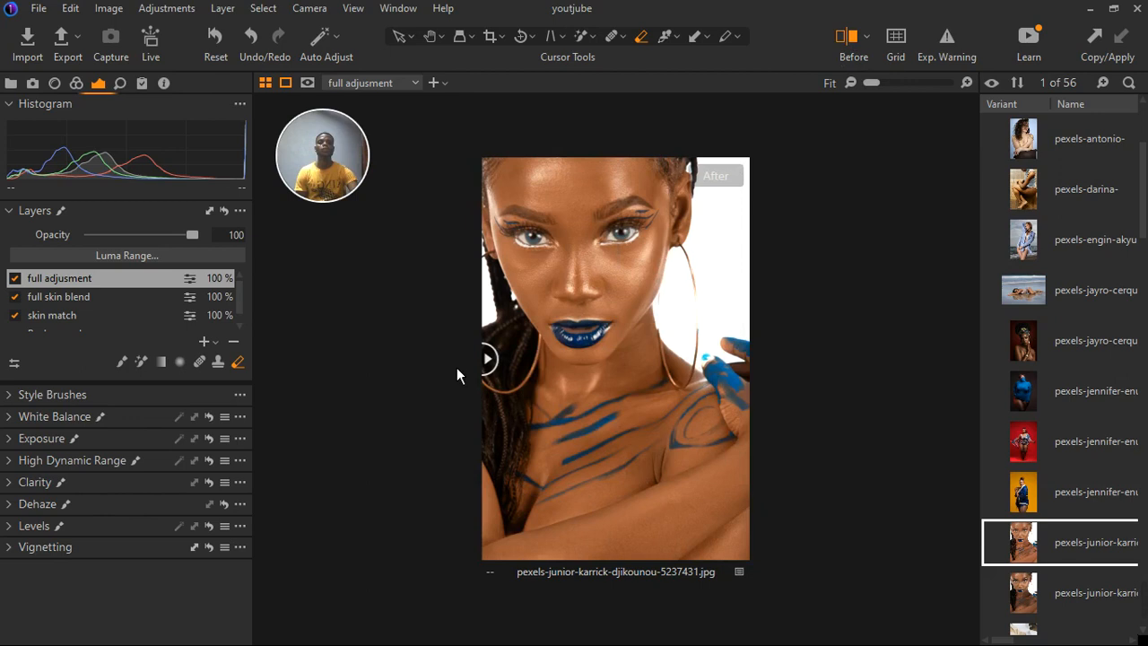
pyautogui.moveTo(545, 367); pyautogui.dragTo(481, 370)
pyautogui.click(18, 281)
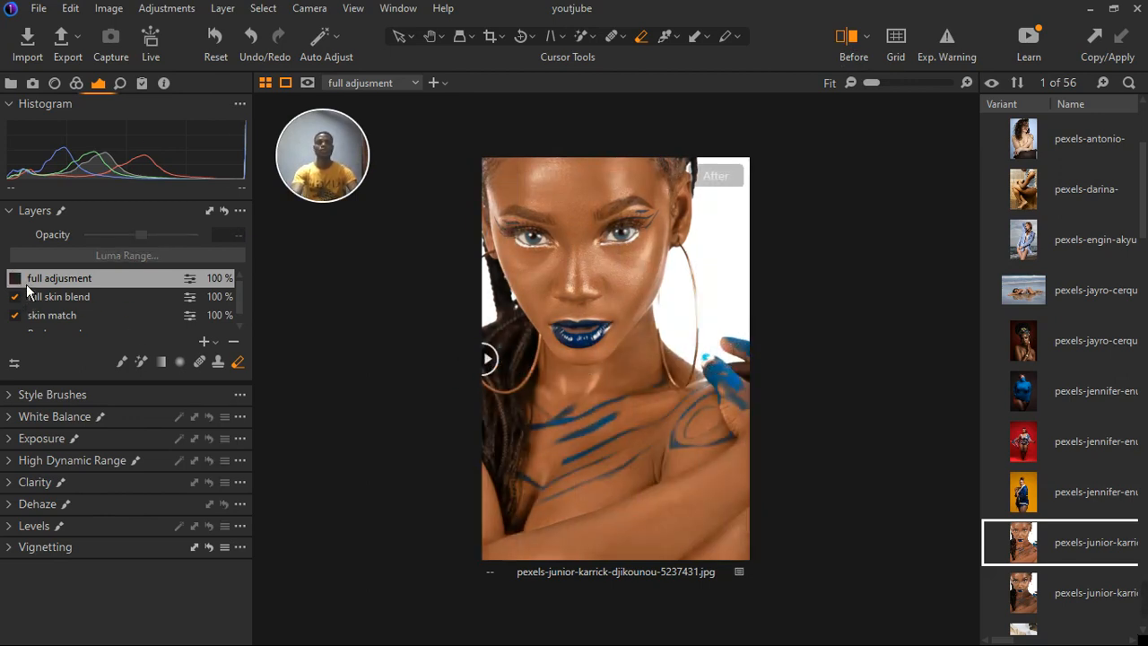
pyautogui.moveTo(491, 371); pyautogui.dragTo(597, 372)
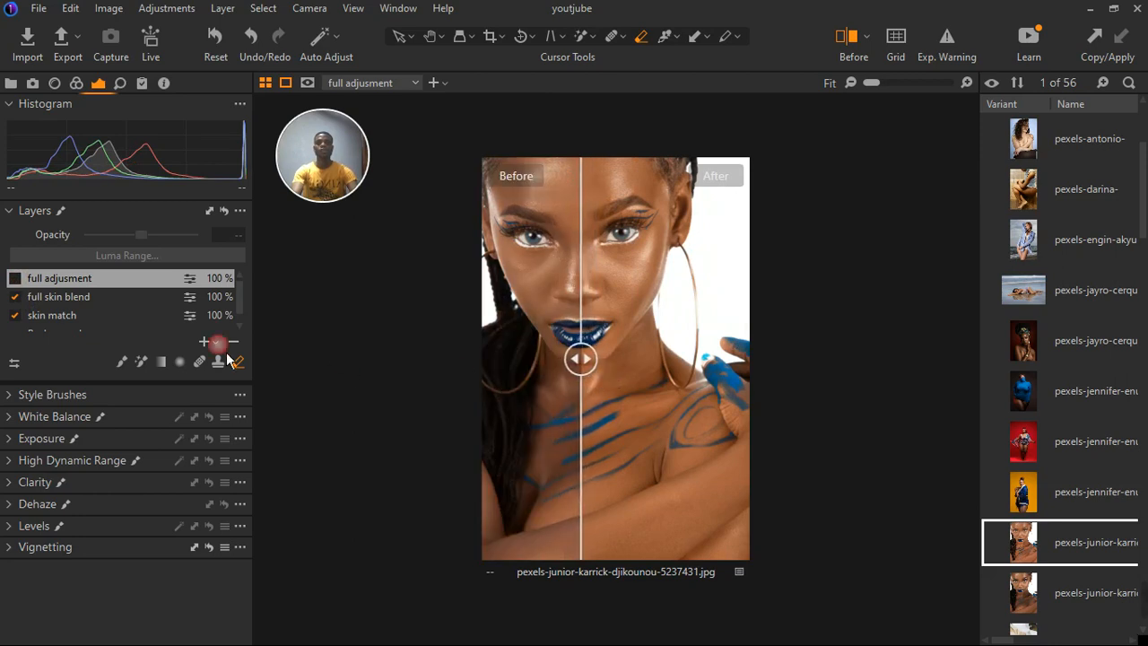
# - Compare the portrait with the "full skin blend" layer switched off and on
pyautogui.click(15, 297)
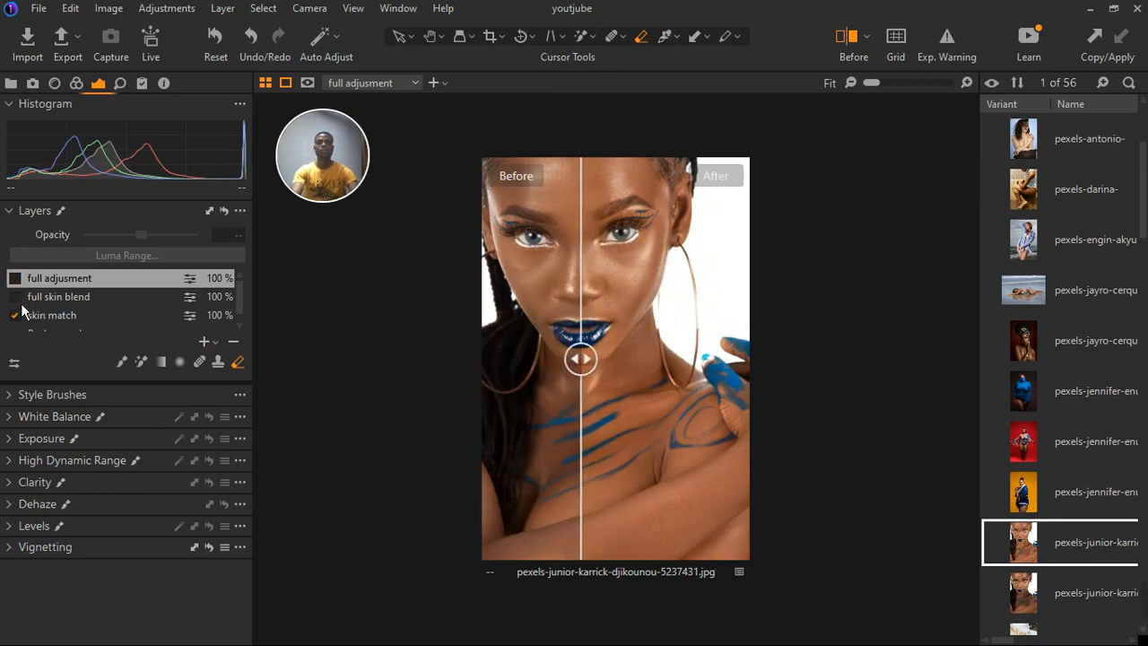
pyautogui.click(14, 296)
# - In the "full skin blend" layer's Skin Tone settings, set Amount Hue and Saturation to 0 and Uniformity Hue to 81
pyautogui.click(53, 304)
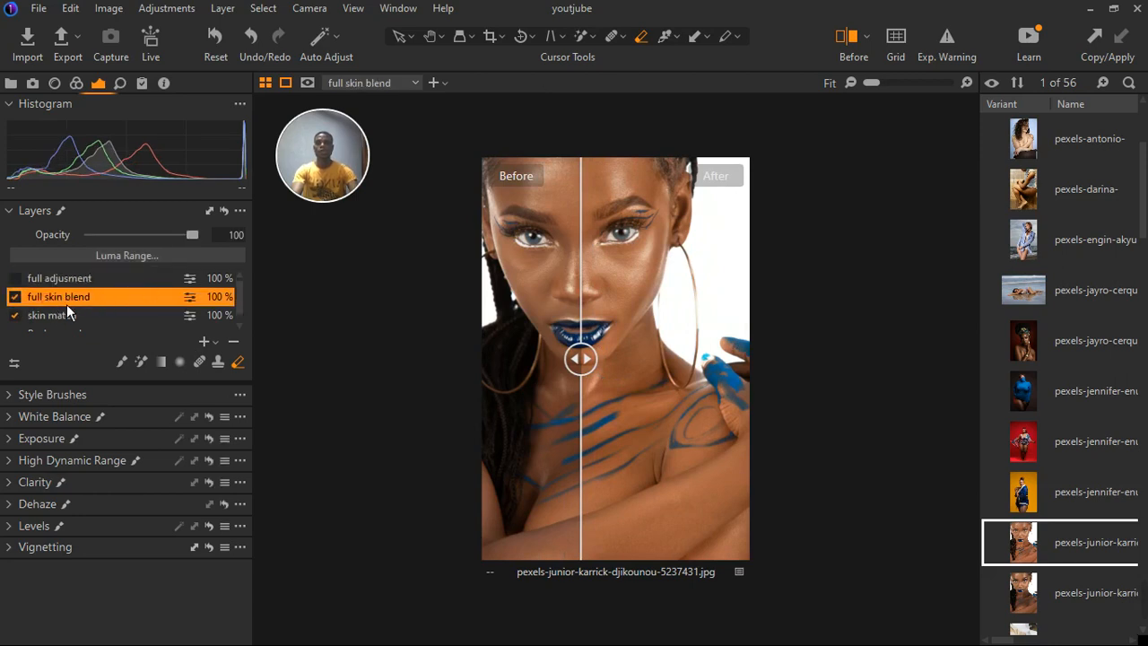
pyautogui.moveTo(192, 239)
pyautogui.mouseDown()
pyautogui.moveTo(155, 251)
pyautogui.moveTo(207, 236)
pyautogui.mouseUp()
pyautogui.click(78, 85)
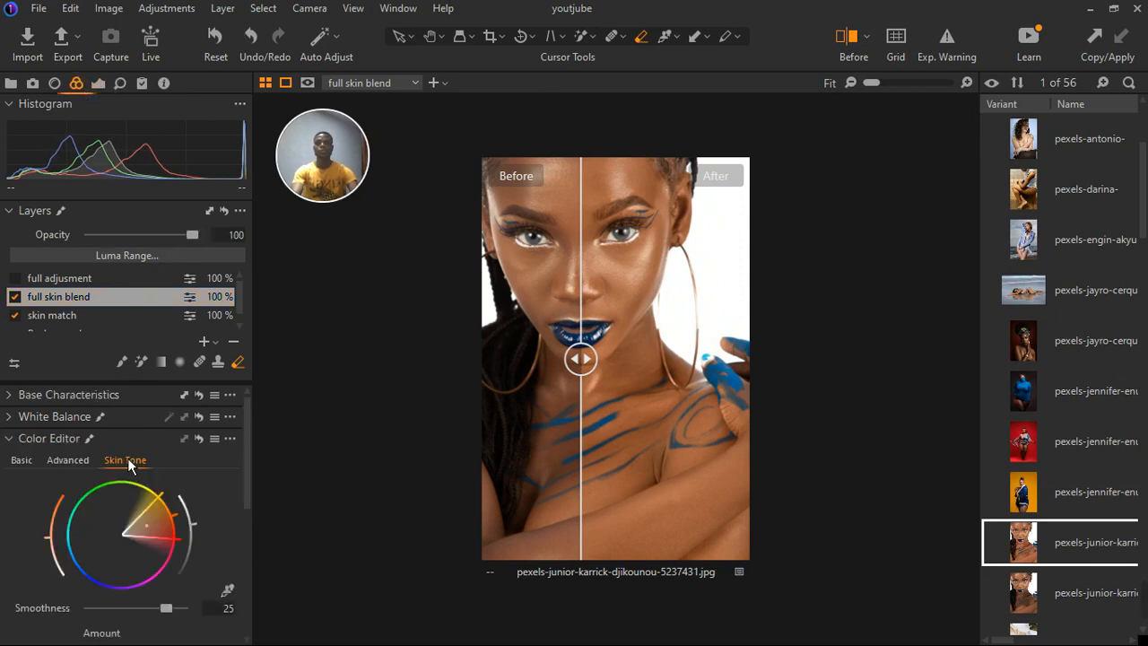
pyautogui.scroll(-5, 121, 550)
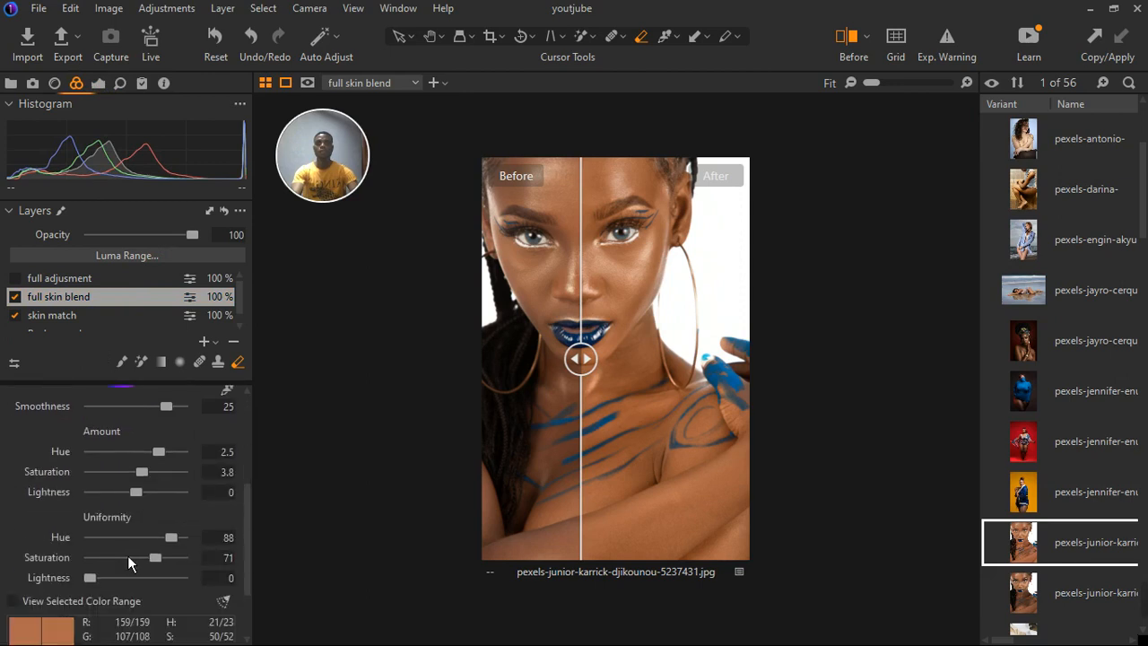
pyautogui.moveTo(167, 460); pyautogui.dragTo(145, 481)
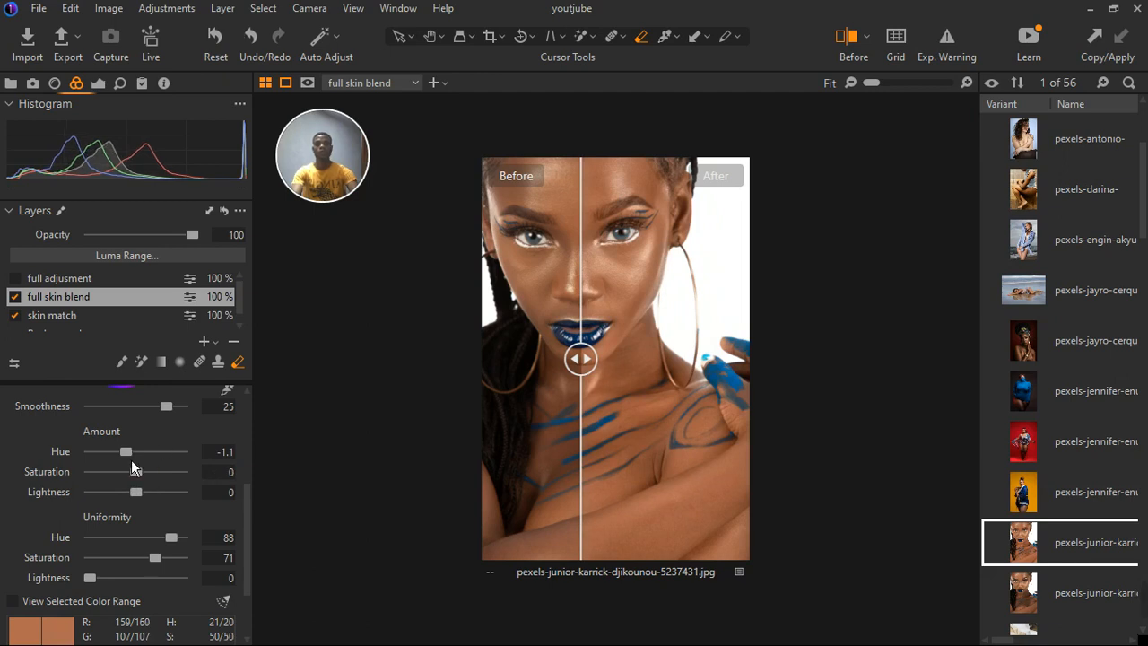
pyautogui.moveTo(131, 455); pyautogui.dragTo(169, 456)
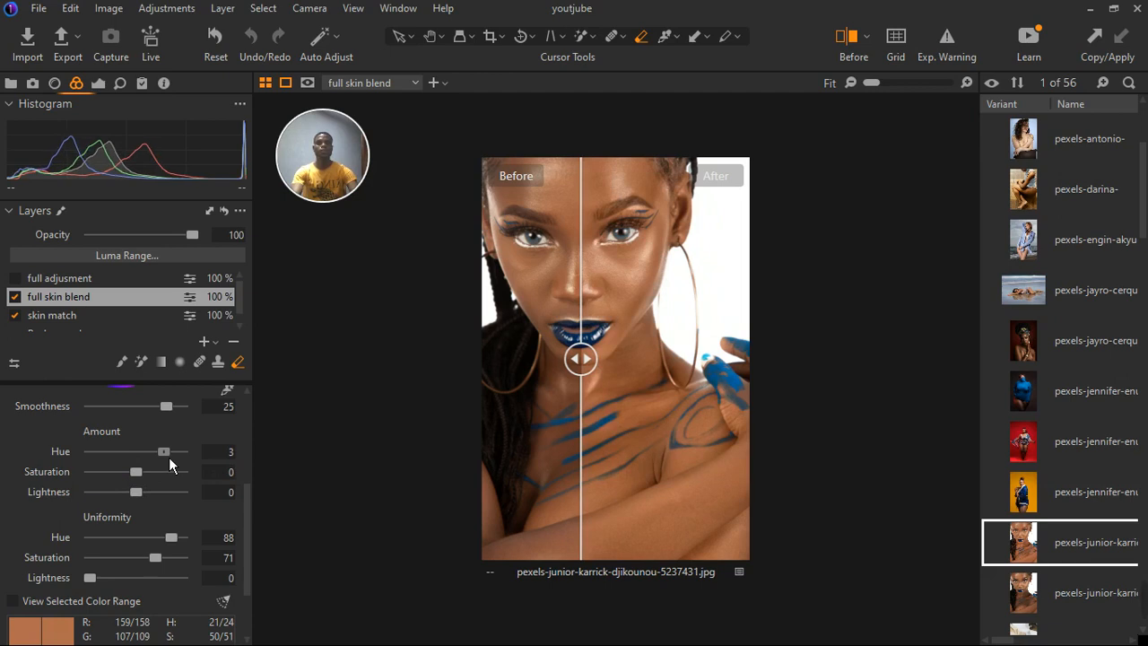
pyautogui.moveTo(169, 457); pyautogui.dragTo(156, 458)
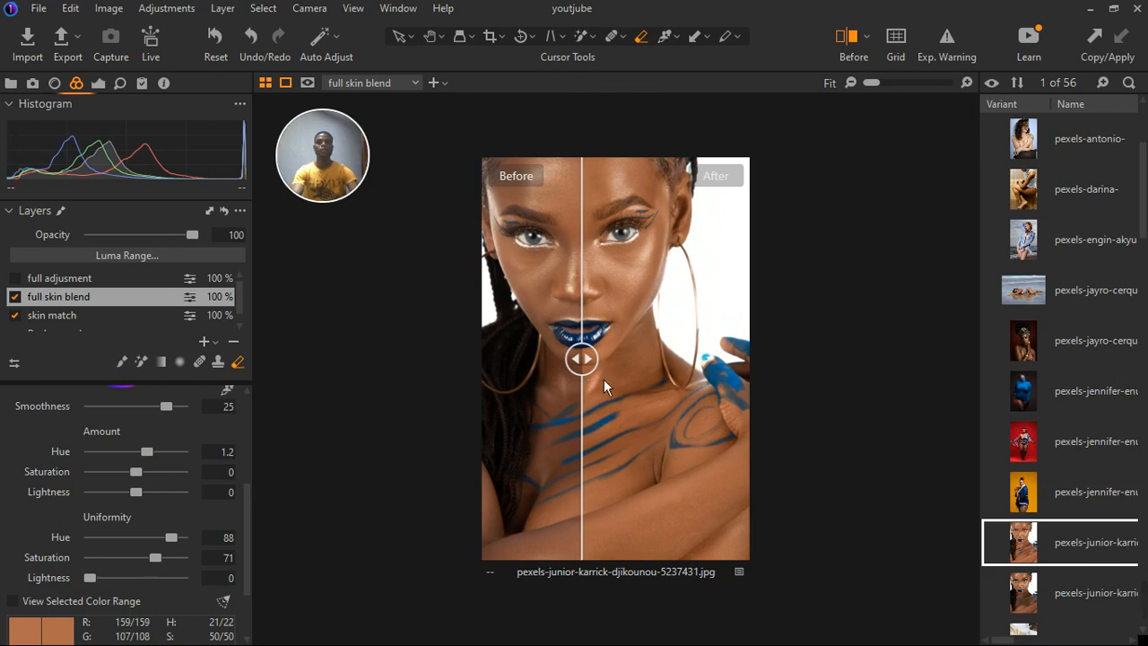
pyautogui.moveTo(603, 386); pyautogui.dragTo(625, 448)
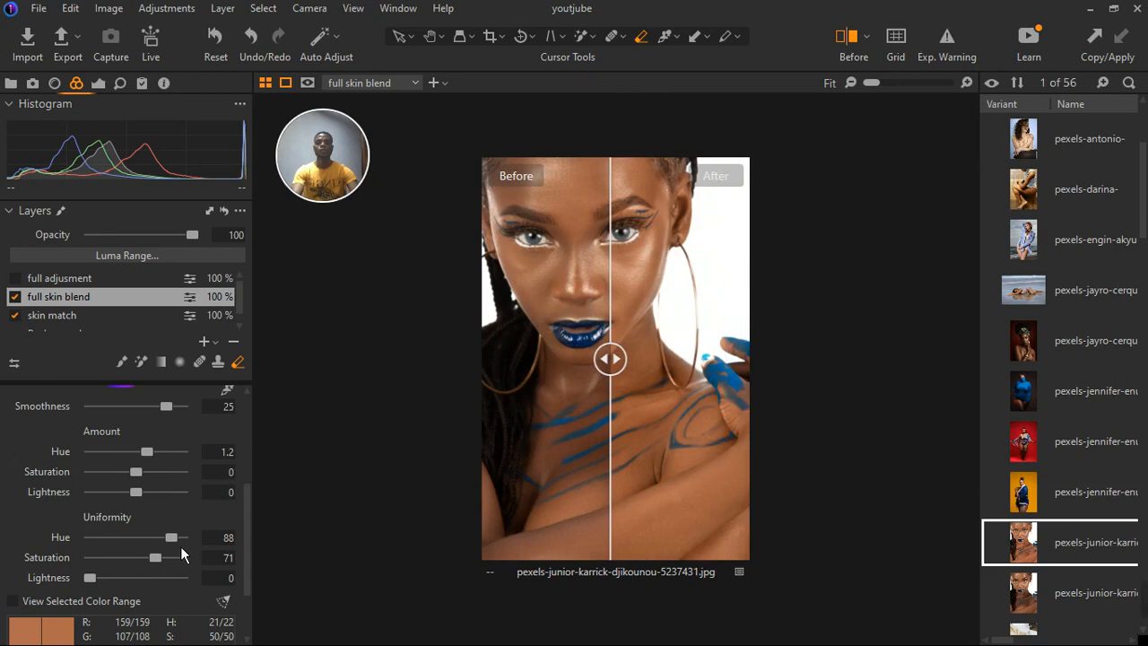
pyautogui.moveTo(180, 548); pyautogui.dragTo(174, 549)
pyautogui.moveTo(156, 455); pyautogui.dragTo(148, 459)
# - Compare the whole portrait before and after editing in split view, and switch the "full adjusment" layer back on
pyautogui.moveTo(630, 368); pyautogui.dragTo(814, 418)
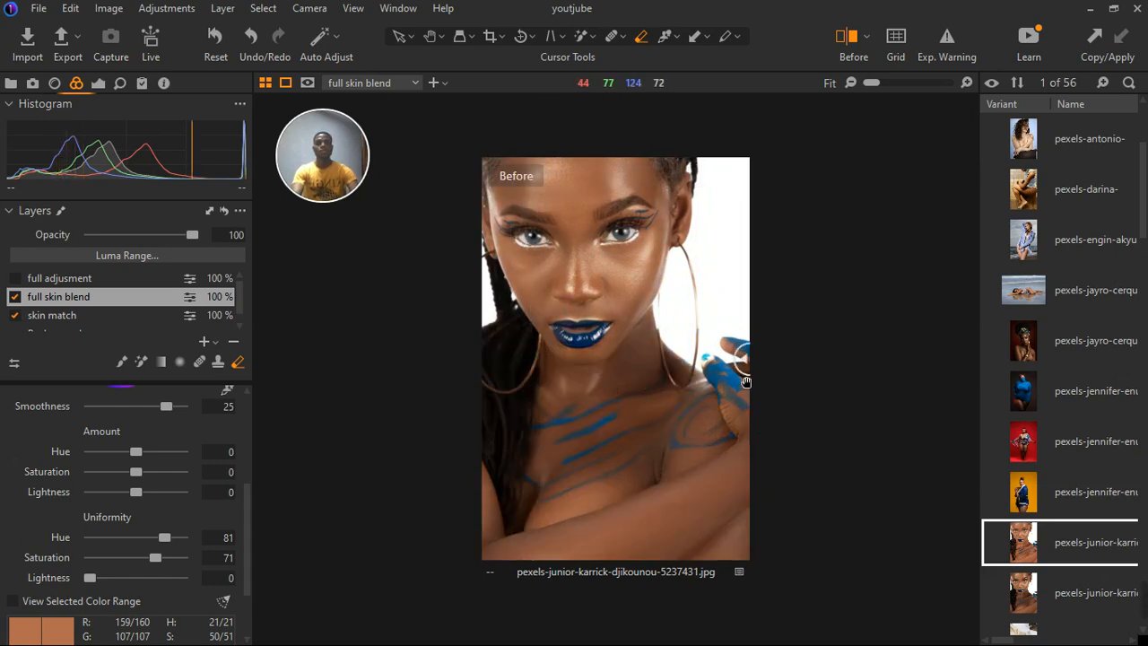
pyautogui.moveTo(746, 381); pyautogui.dragTo(418, 425)
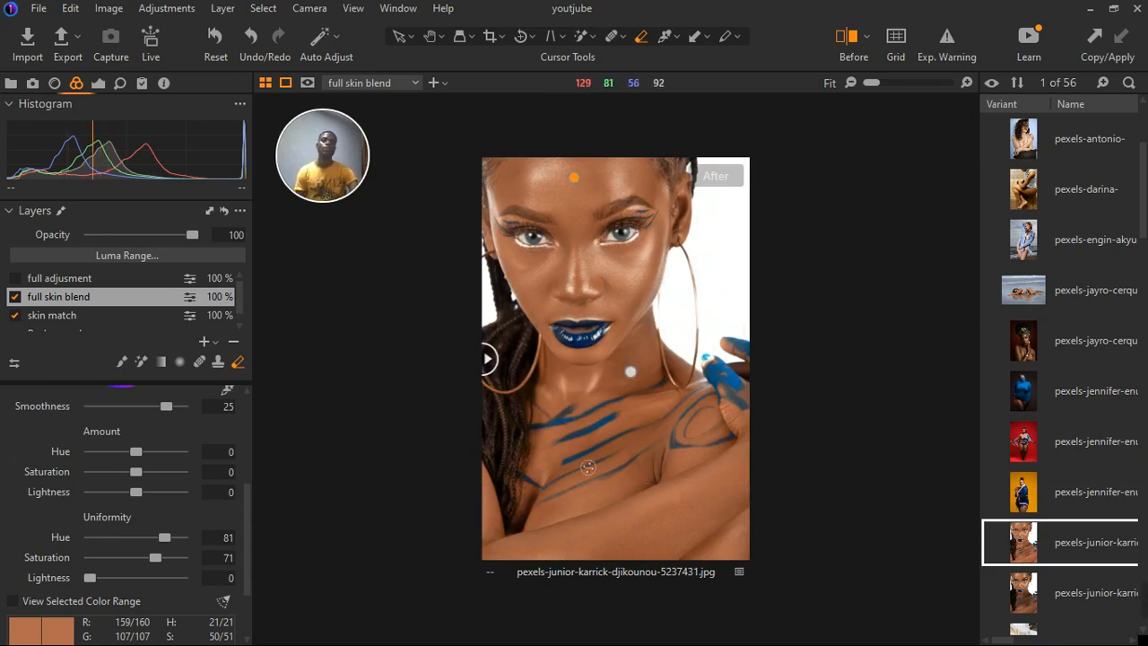
pyautogui.click(15, 278)
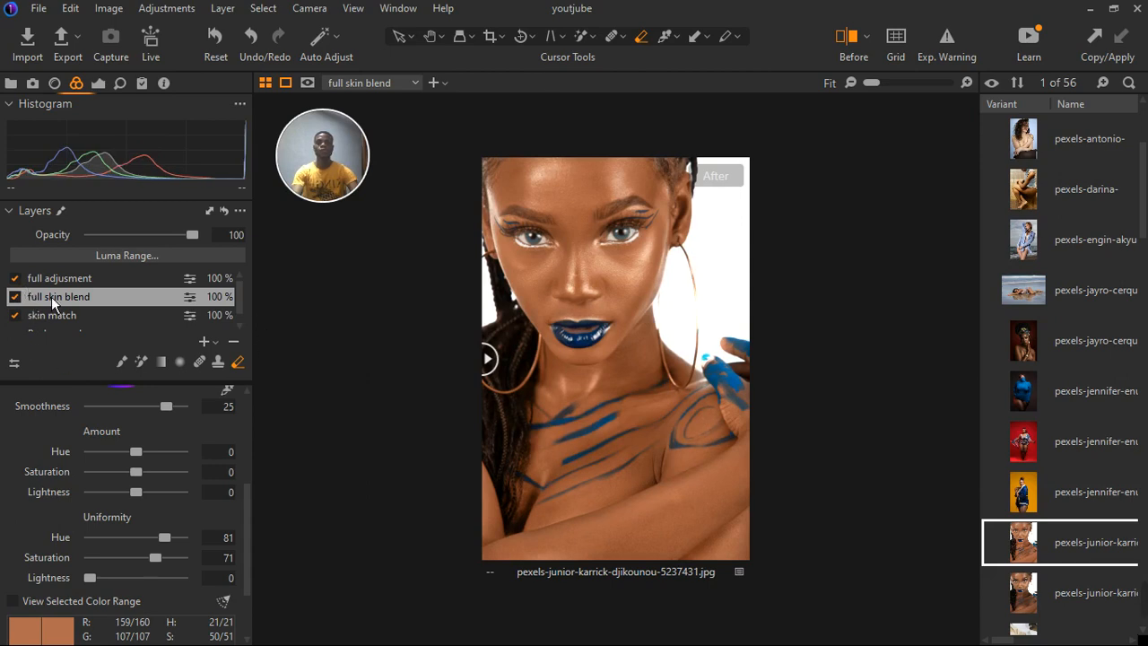
# - Reduce the "full skin blend" layer's Saturation to -20 in its Exposure settings
pyautogui.doubleClick(52, 301)
pyautogui.click(133, 314)
pyautogui.click(104, 301)
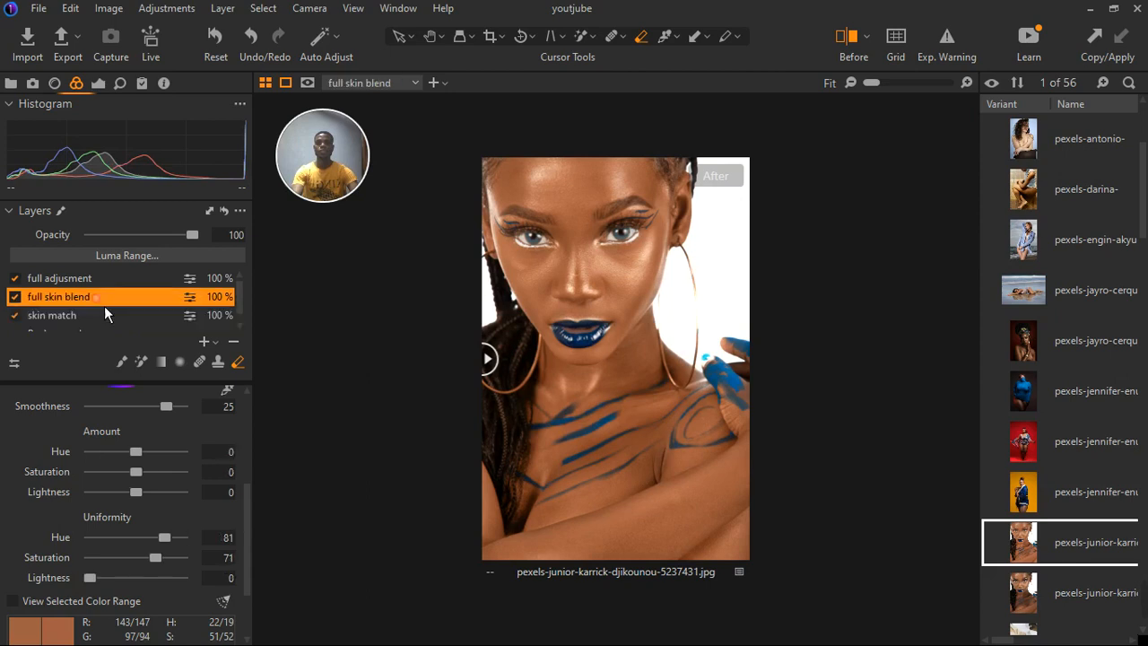
pyautogui.hotkey('ctrl', '5')
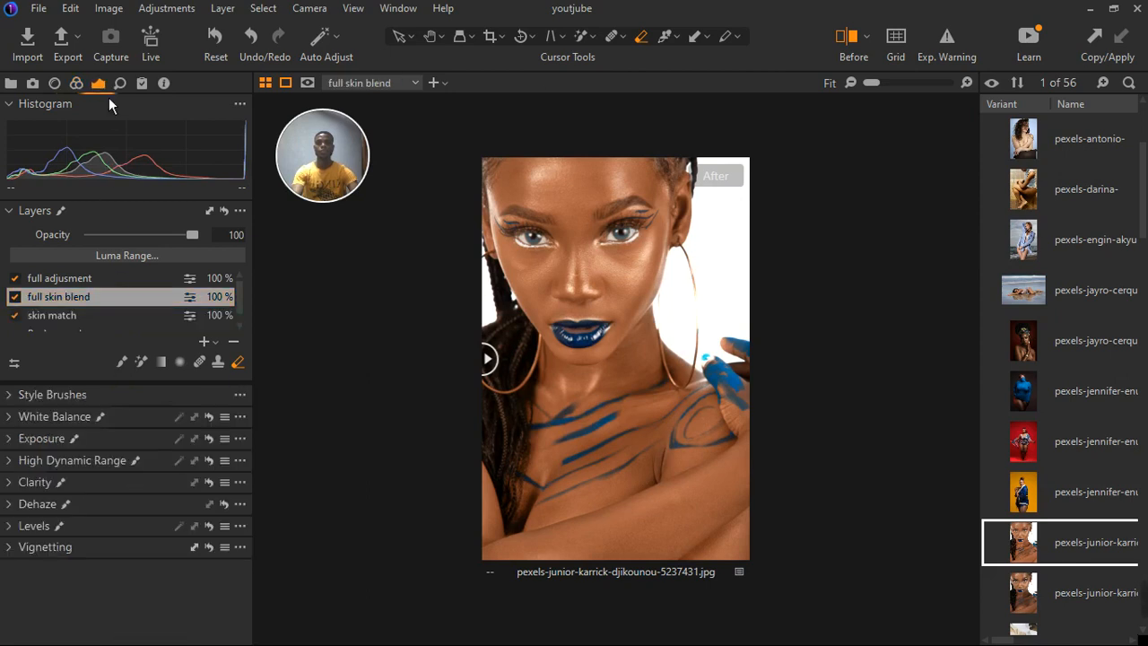
pyautogui.click(26, 446)
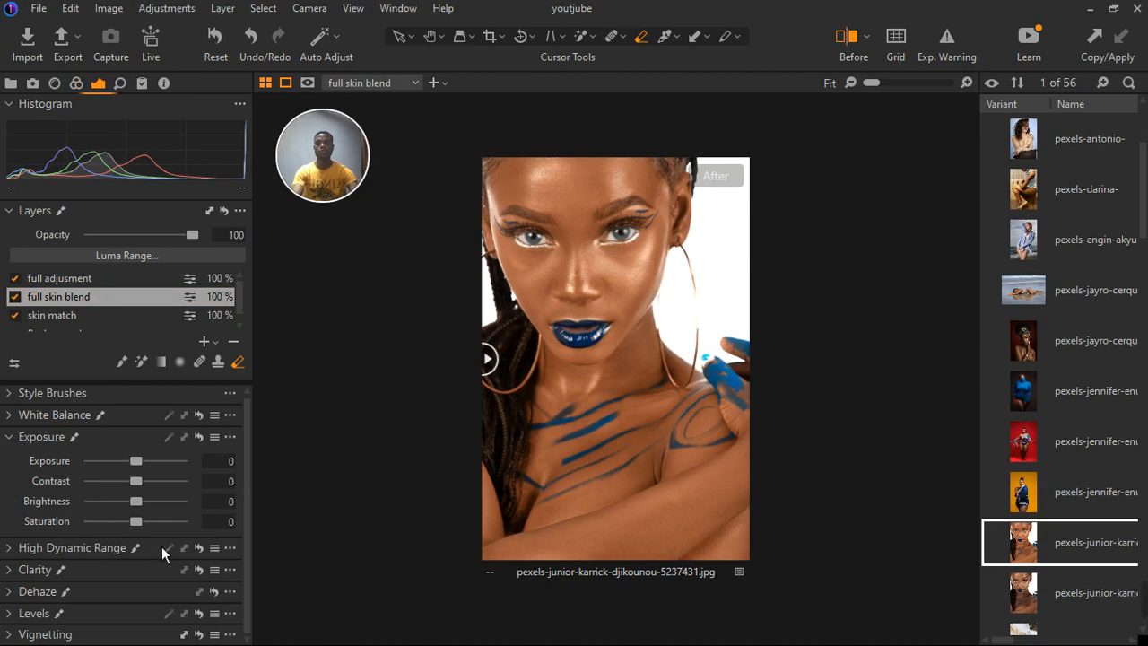
pyautogui.moveTo(139, 530); pyautogui.dragTo(135, 530)
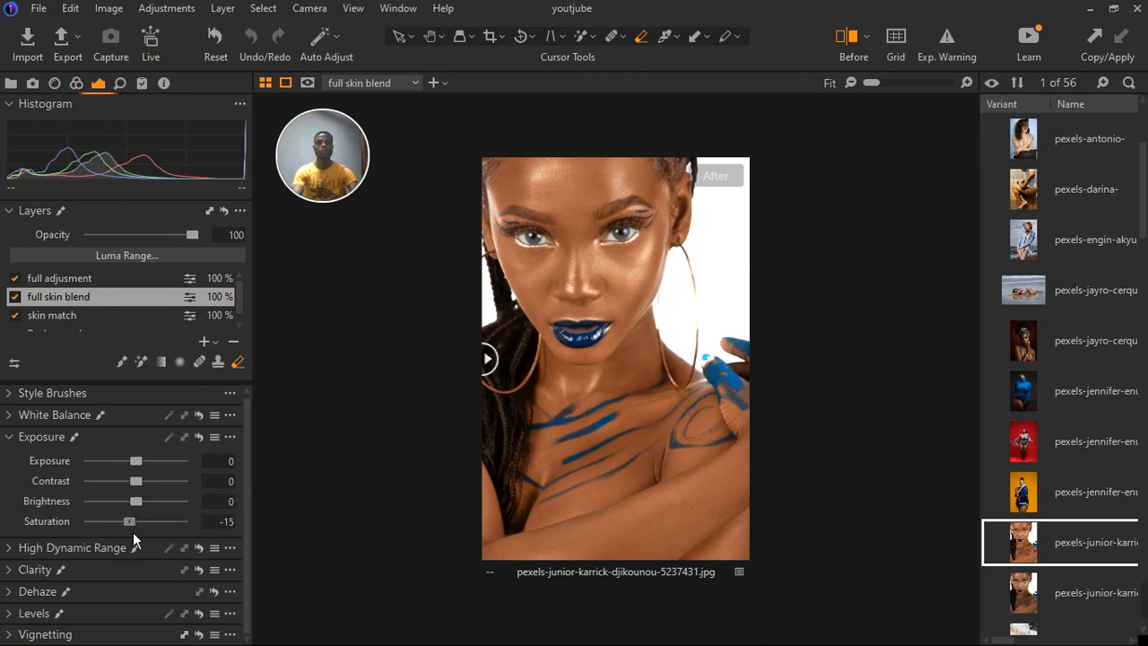
pyautogui.moveTo(133, 533); pyautogui.dragTo(130, 532)
# - Compare the desaturated skin before and after editing by sweeping the split view across the portrait
pyautogui.moveTo(504, 366); pyautogui.dragTo(609, 361)
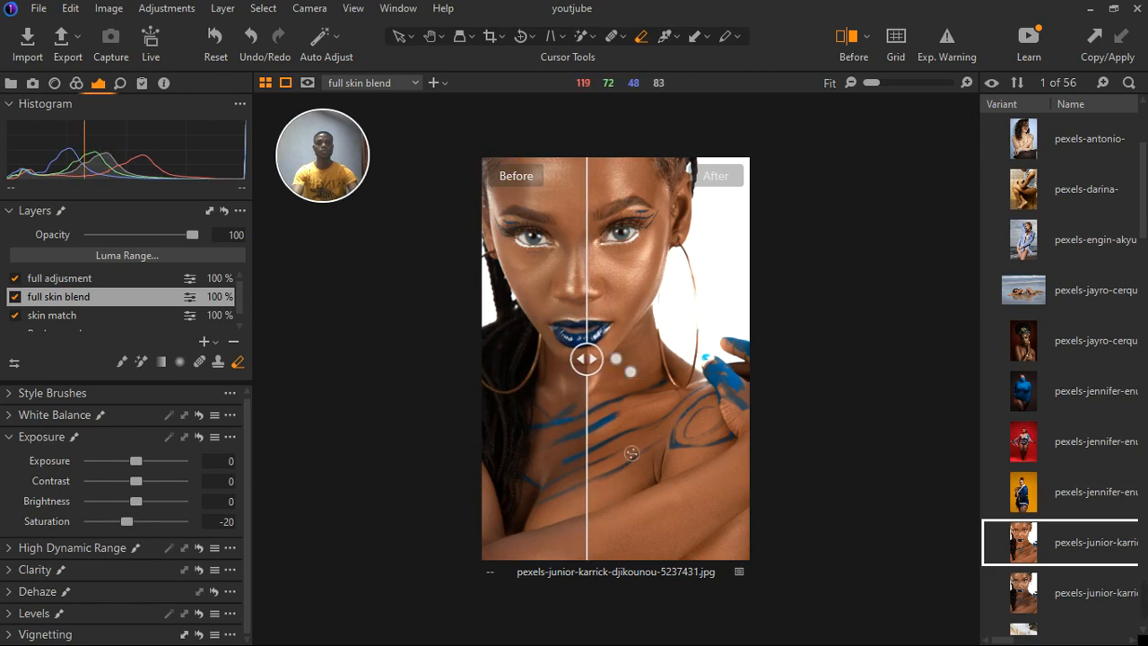
pyautogui.moveTo(597, 370); pyautogui.dragTo(469, 390)
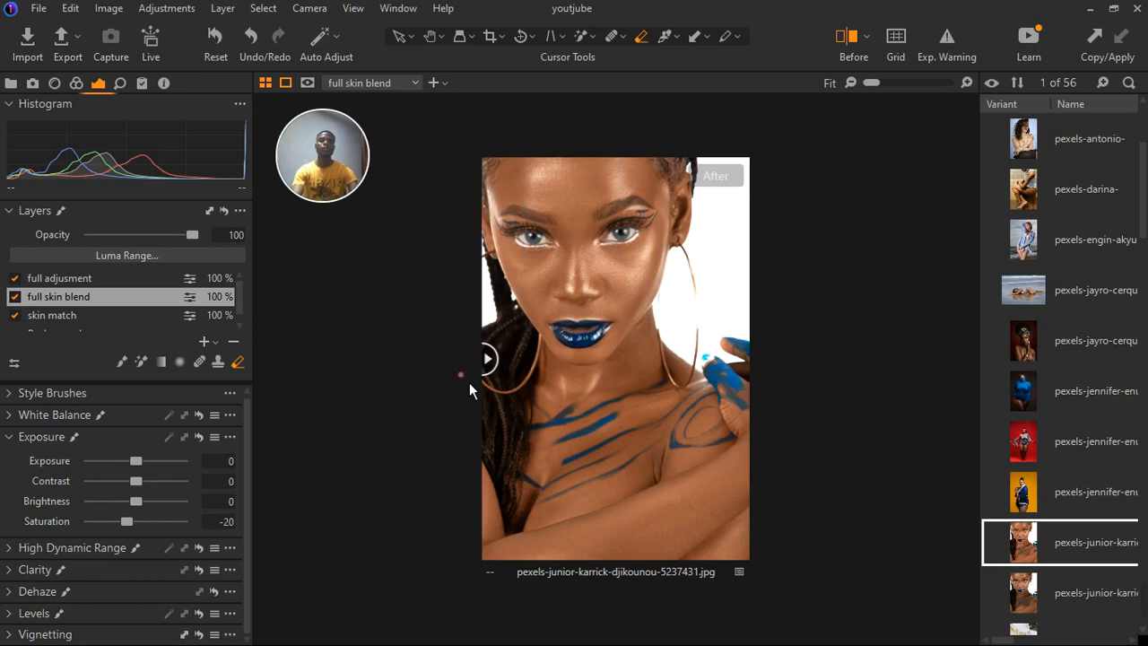